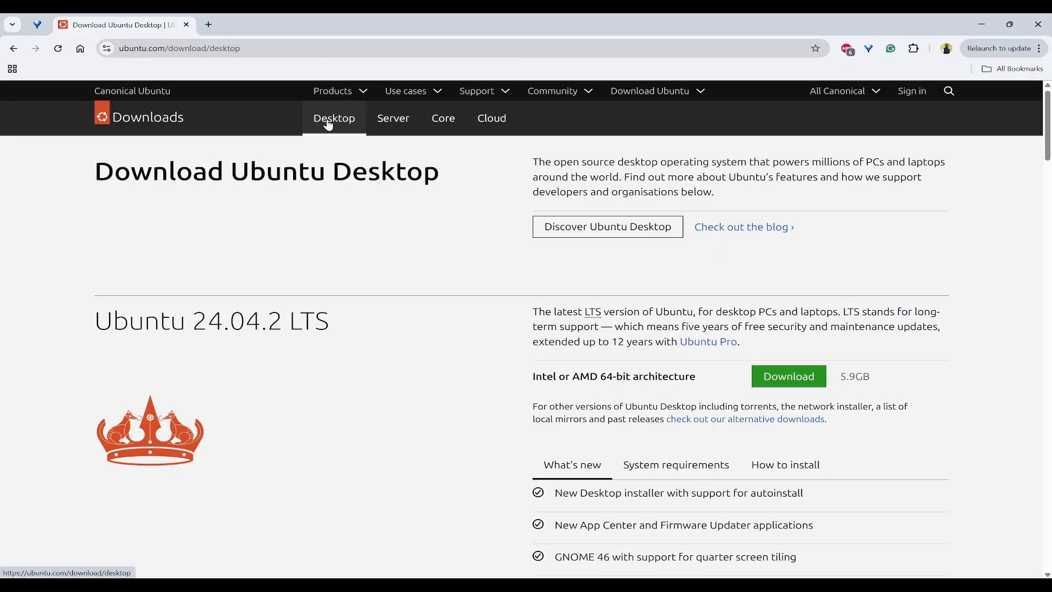
# Step: Examine the Ubuntu Desktop download page for the Ubuntu 25.04 release and its Intel/AMD and ARM 64-bit download options
pyautogui.scroll(-2, 343, 197)
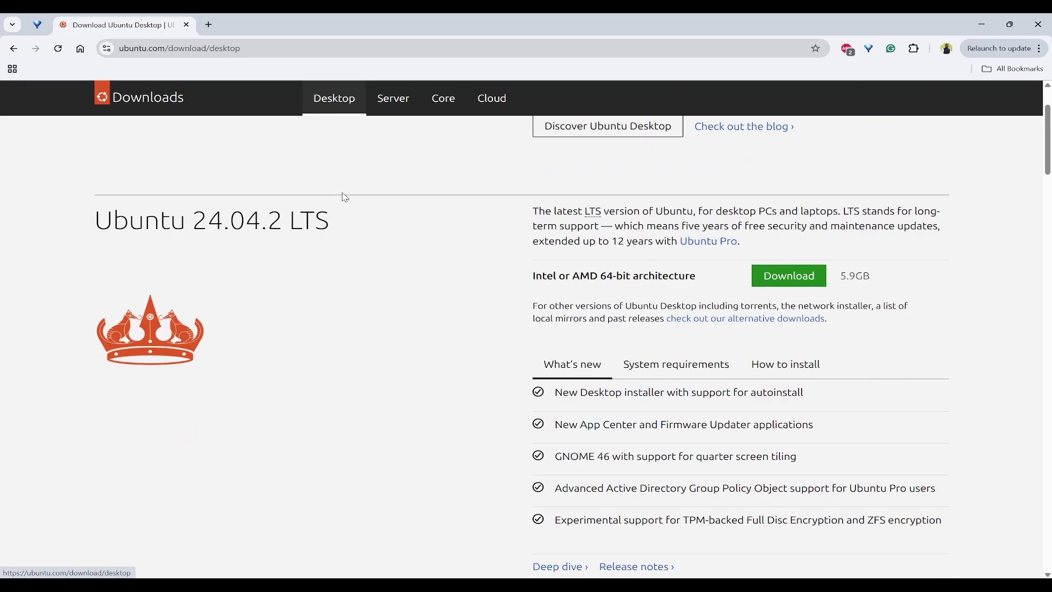
pyautogui.scroll(-7, 351, 228)
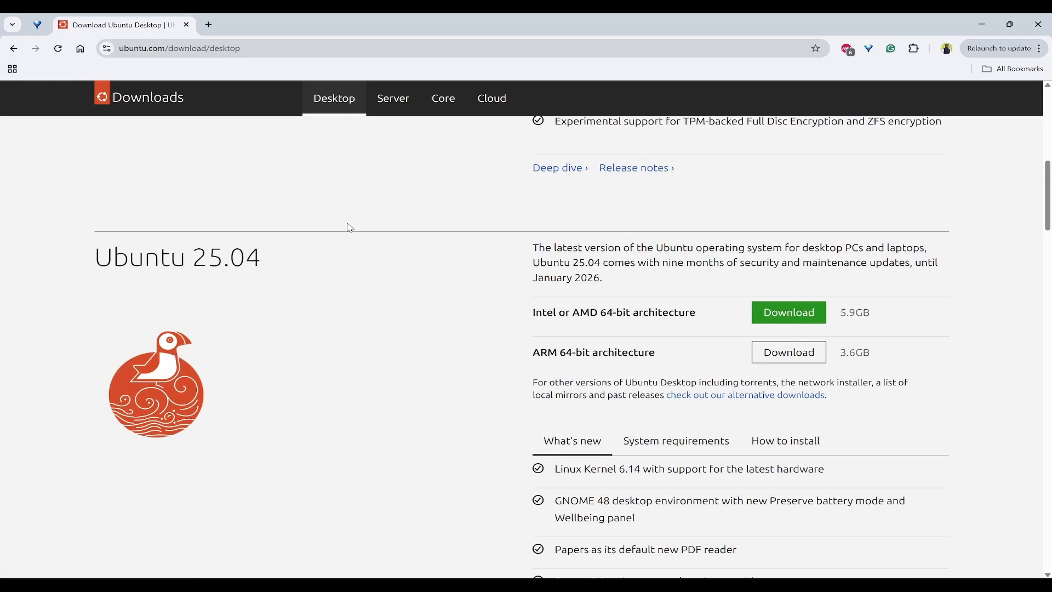
pyautogui.moveTo(210, 269); pyautogui.dragTo(331, 272)
pyautogui.click(331, 272)
pyautogui.scroll(-1, 332, 272)
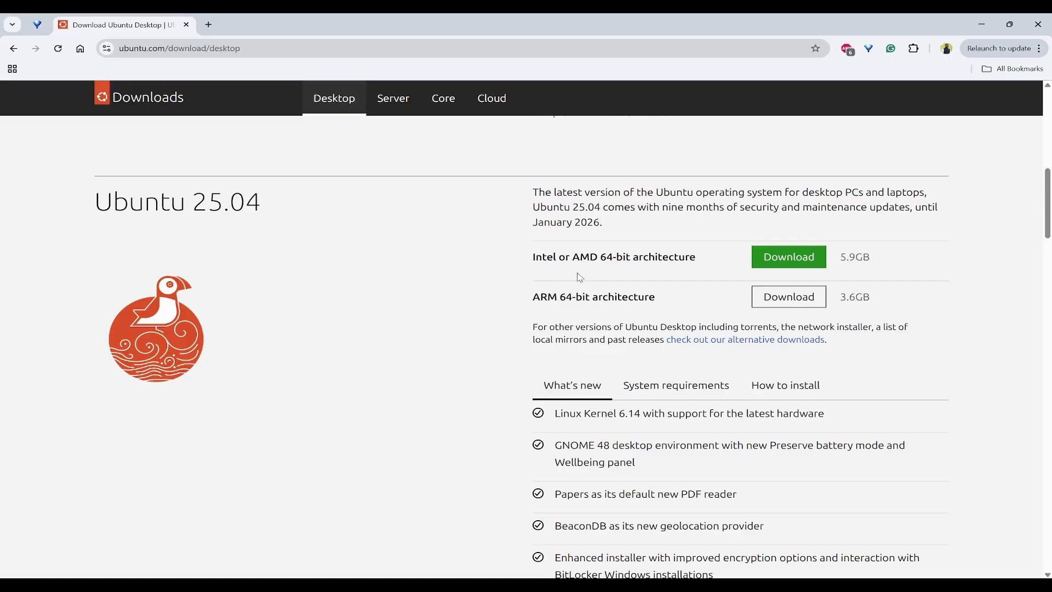
pyautogui.moveTo(714, 258); pyautogui.dragTo(522, 272)
pyautogui.click(551, 271)
pyautogui.tripleClick(550, 296)
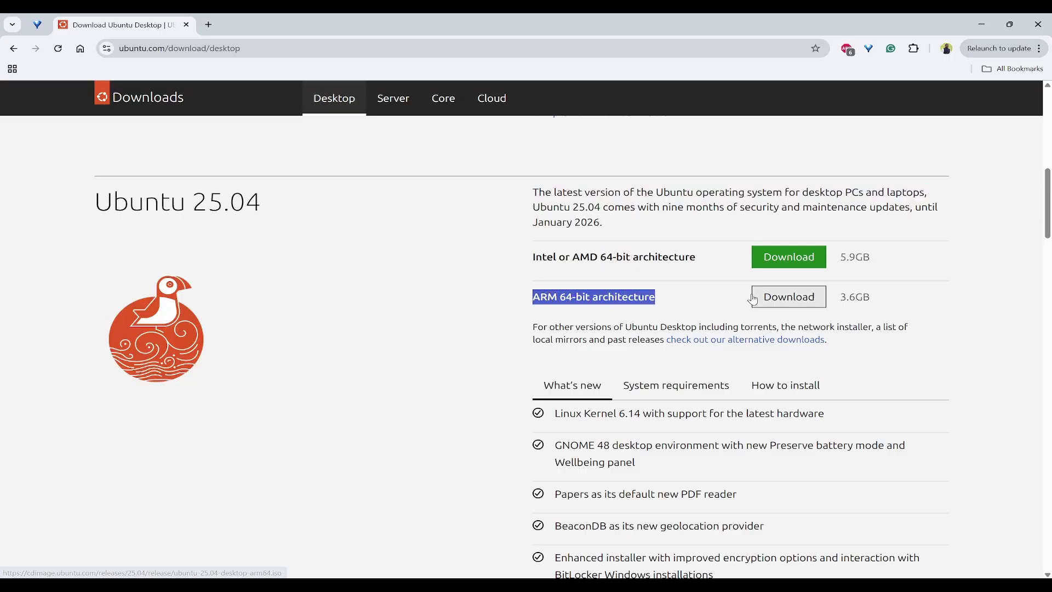
pyautogui.click(589, 269)
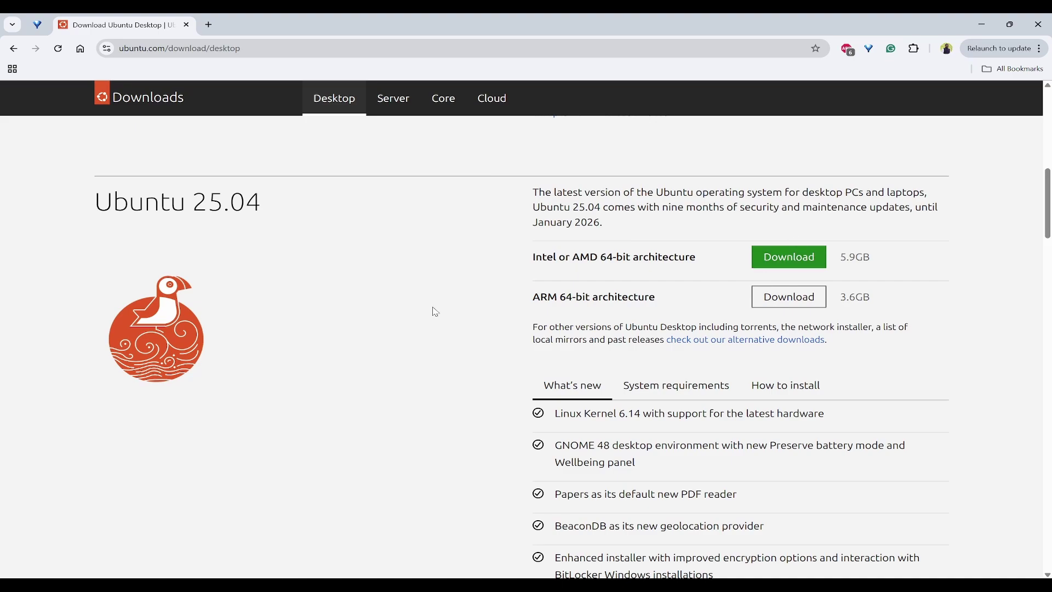
# Step: Search the web for VirtualBox in a new browser tab and open its Downloads page
pyautogui.click(209, 23)
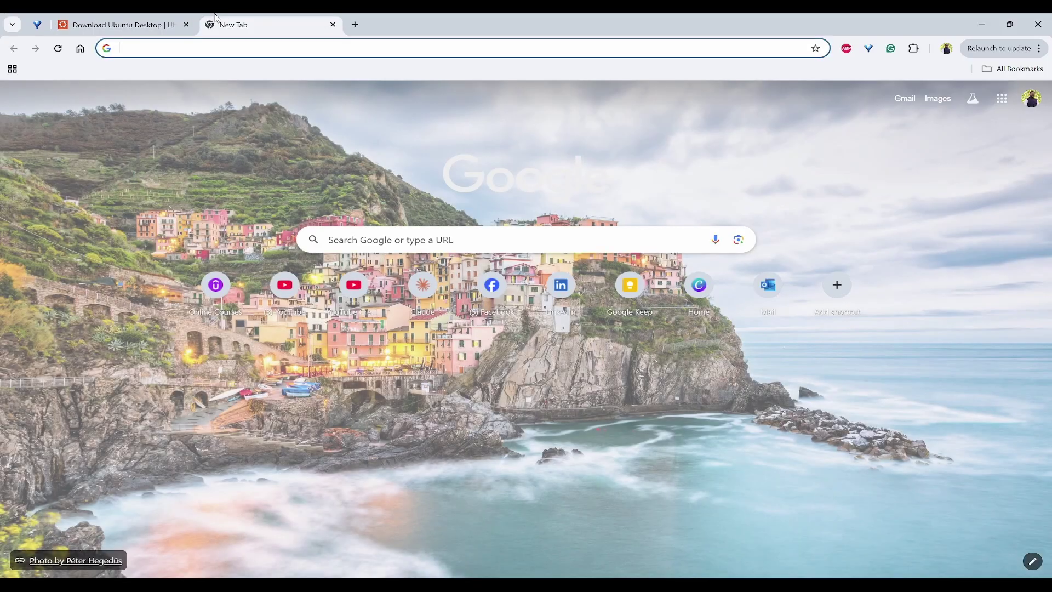
pyautogui.write('virtual')
pyautogui.press('Return')
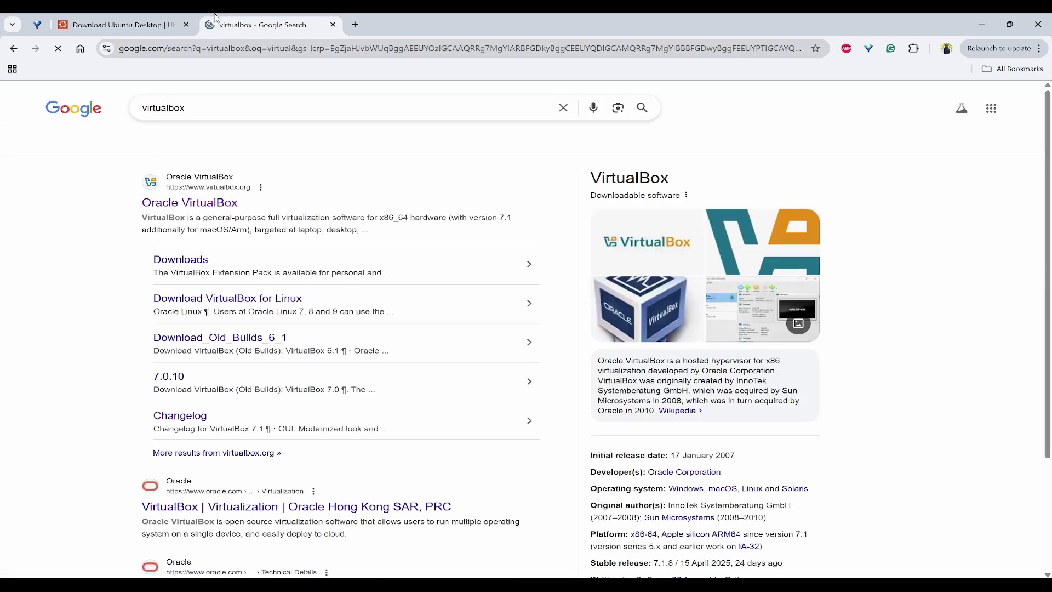
pyautogui.click(204, 268)
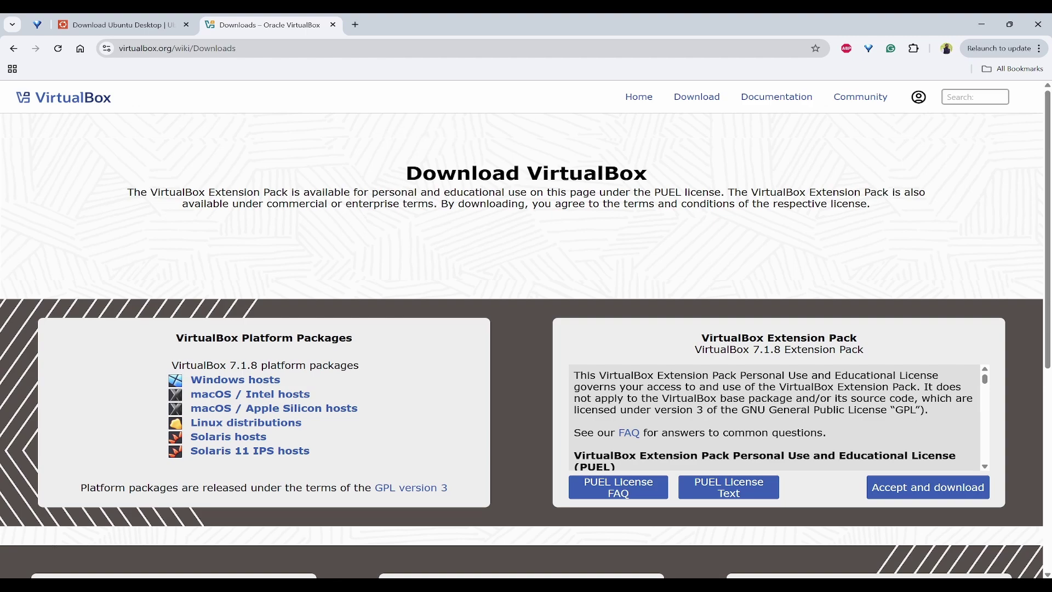
# Step: Find the installed Oracle VirtualBox app on the computer and launch it
pyautogui.press('super')
pyautogui.write('virtu')
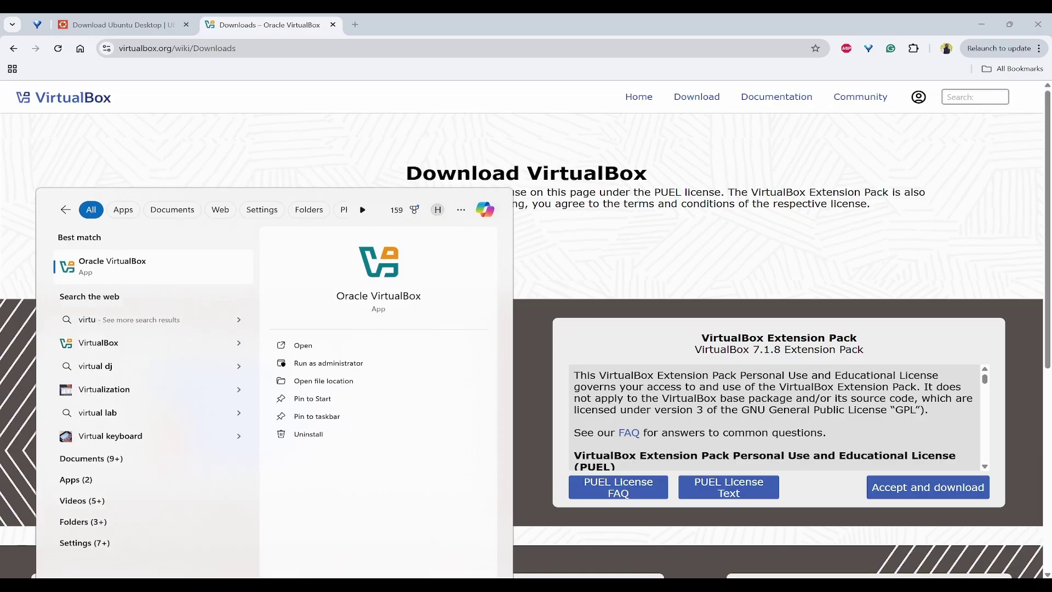
pyautogui.press('Return')
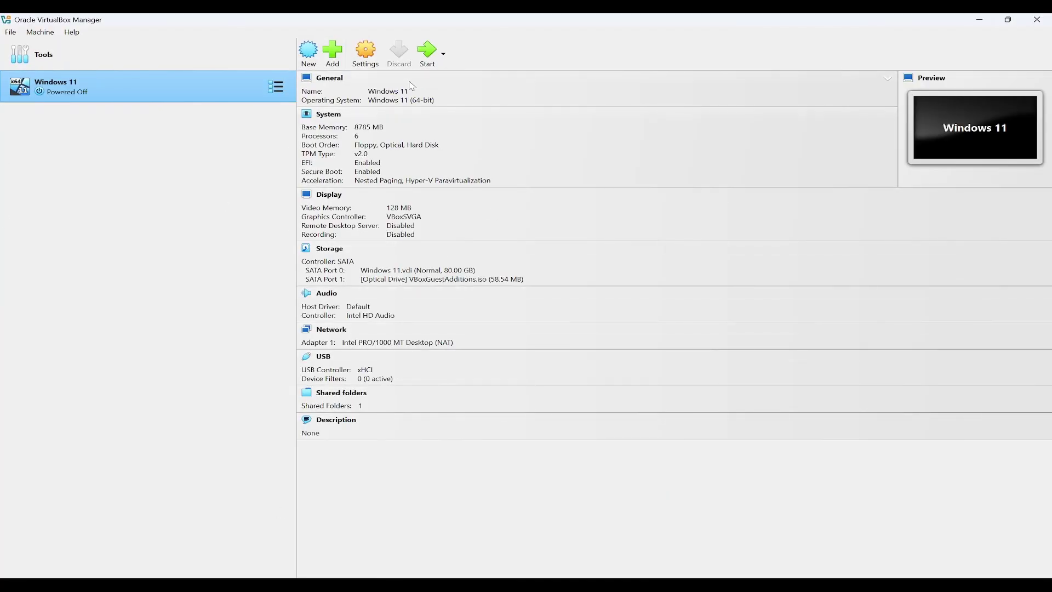
# Step: Begin a new virtual machine named Ubuntu 25.04 and select ubuntu-25.04-desktop-amd64.iso as its ISO image
pyautogui.click(309, 55)
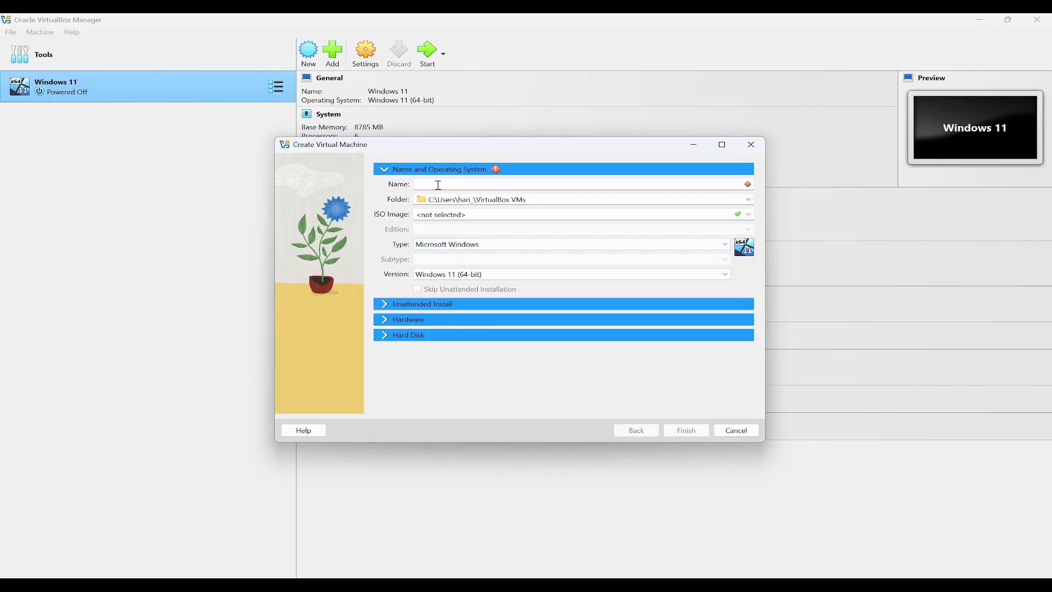
pyautogui.write('Ubuntu 25.04')
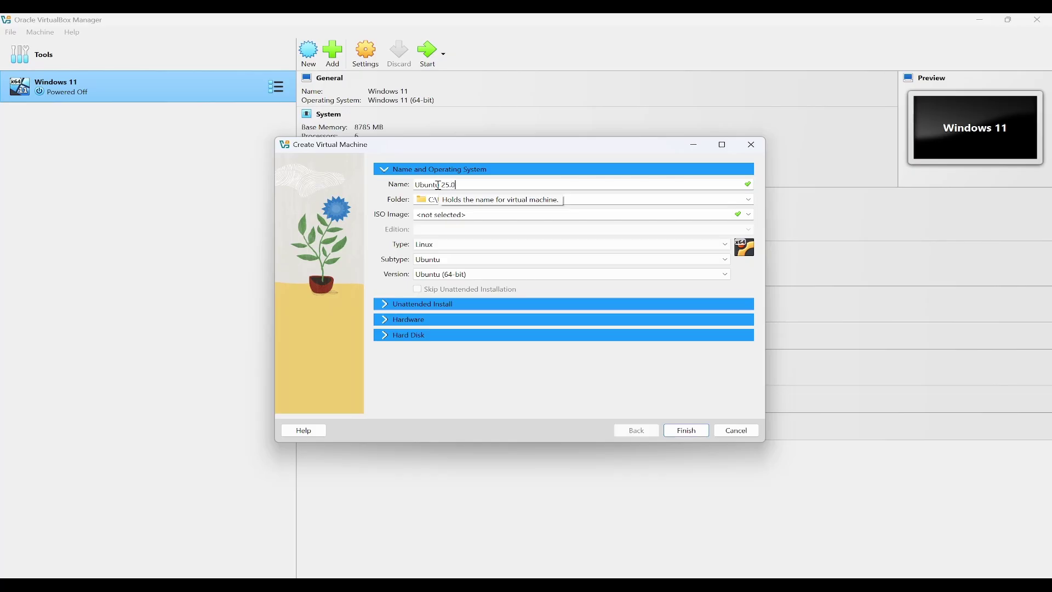
pyautogui.click(494, 217)
pyautogui.click(749, 214)
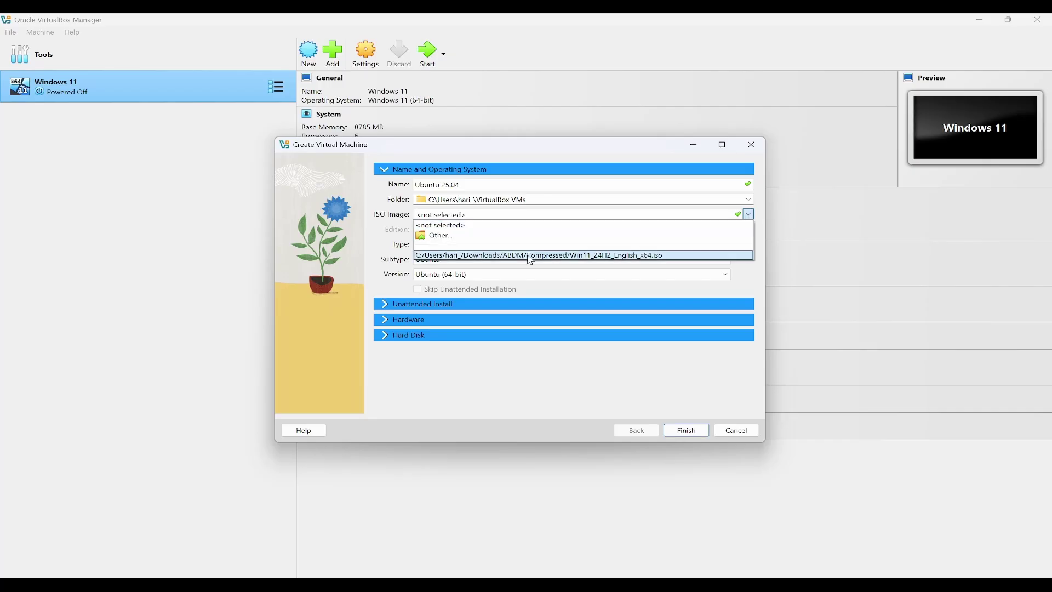
pyautogui.click(451, 235)
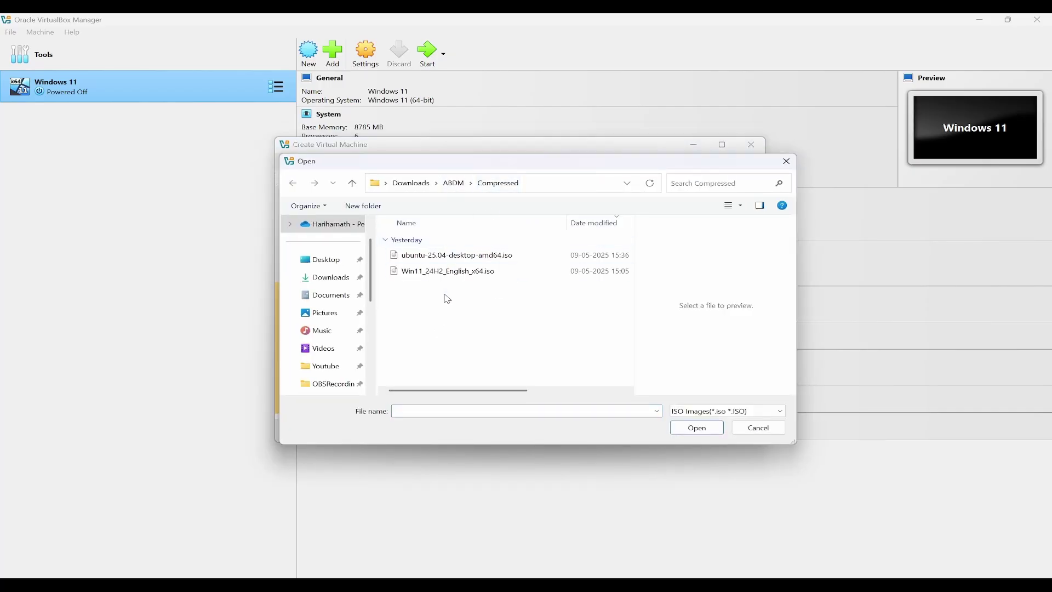
pyautogui.click(473, 257)
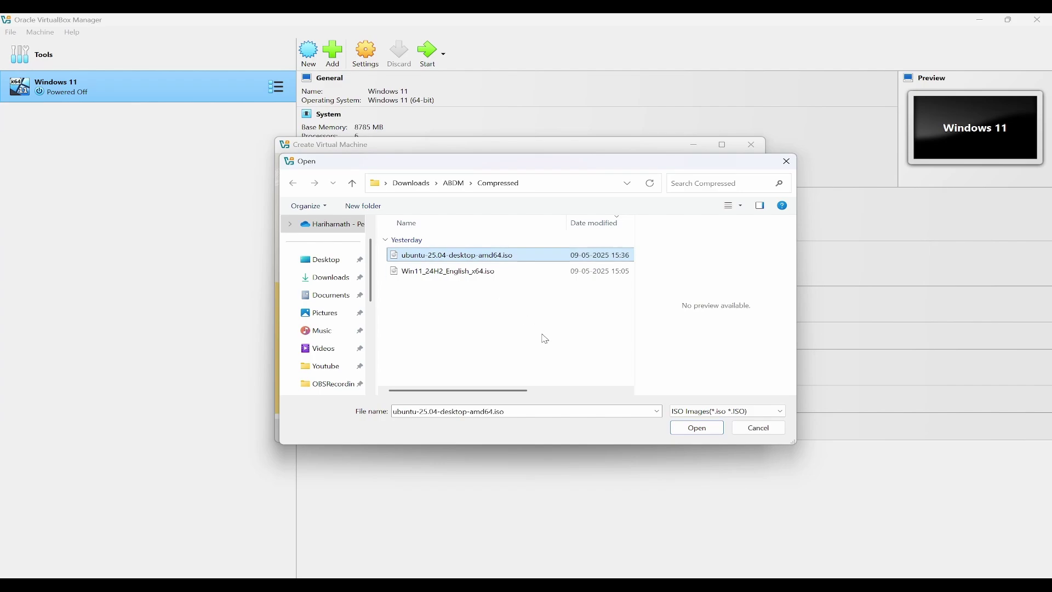
pyautogui.click(697, 432)
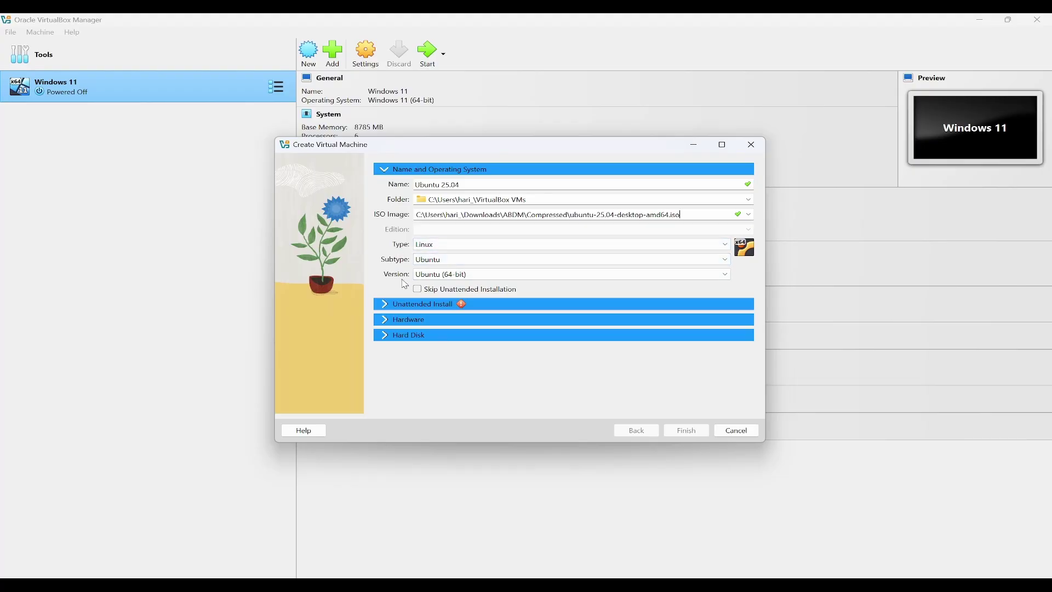
# Step: Fill in the unattended install's username and password with confirmation, and set the hostname to Ubuntu25.04 without a space
pyautogui.click(391, 305)
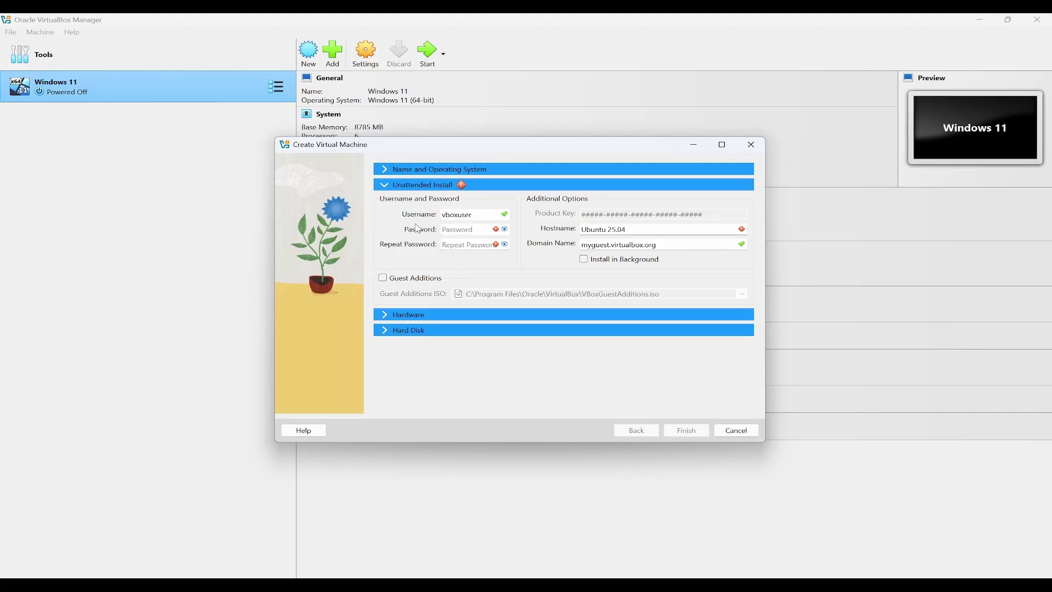
pyautogui.doubleClick(492, 213)
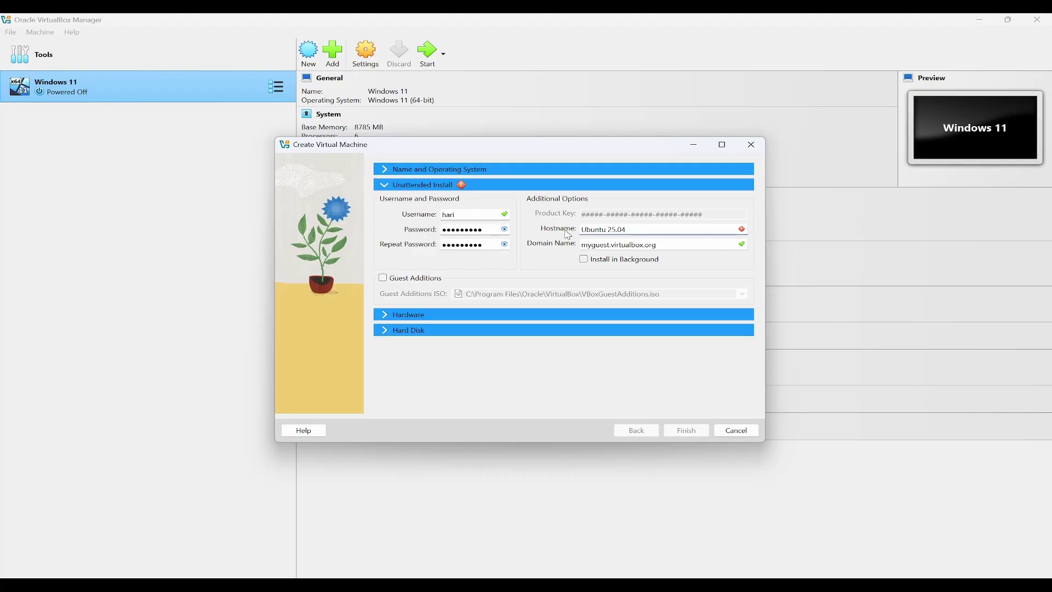
pyautogui.click(639, 232)
pyautogui.press('BackSpace')
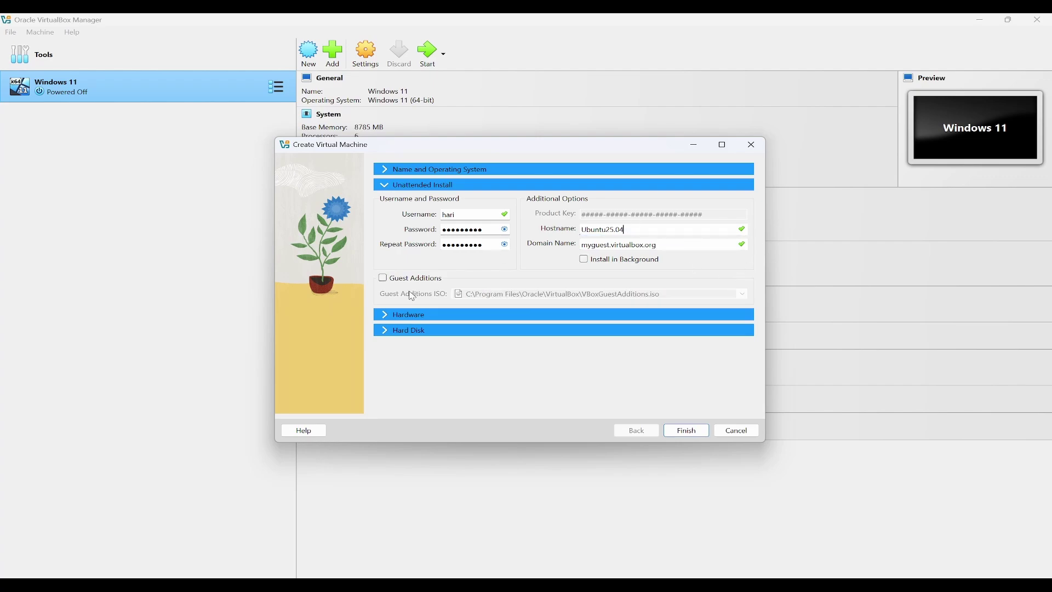
# Step: Assign 8785 MB of base memory and 10 processors, and finish creating the machine with the default 25 GB virtual hard disk
pyautogui.click(387, 315)
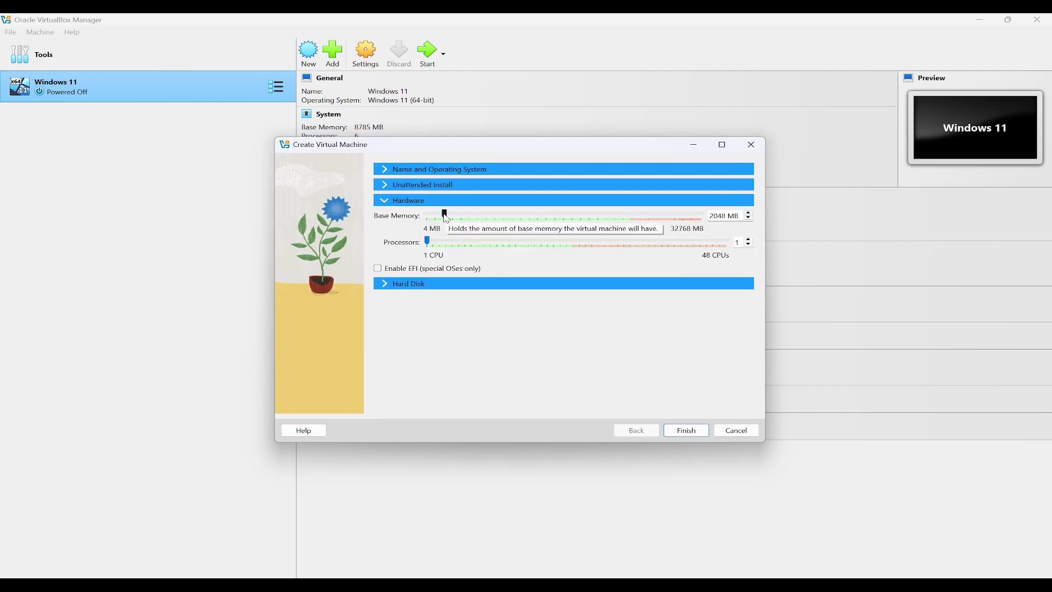
pyautogui.moveTo(446, 217); pyautogui.dragTo(501, 215)
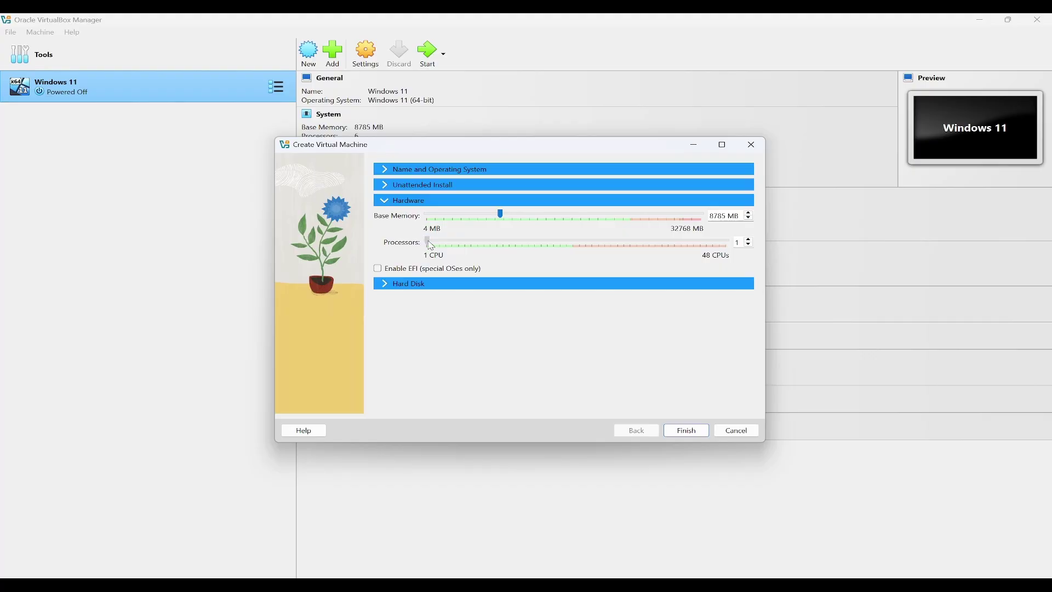
pyautogui.moveTo(427, 243); pyautogui.dragTo(492, 243)
pyautogui.click(484, 284)
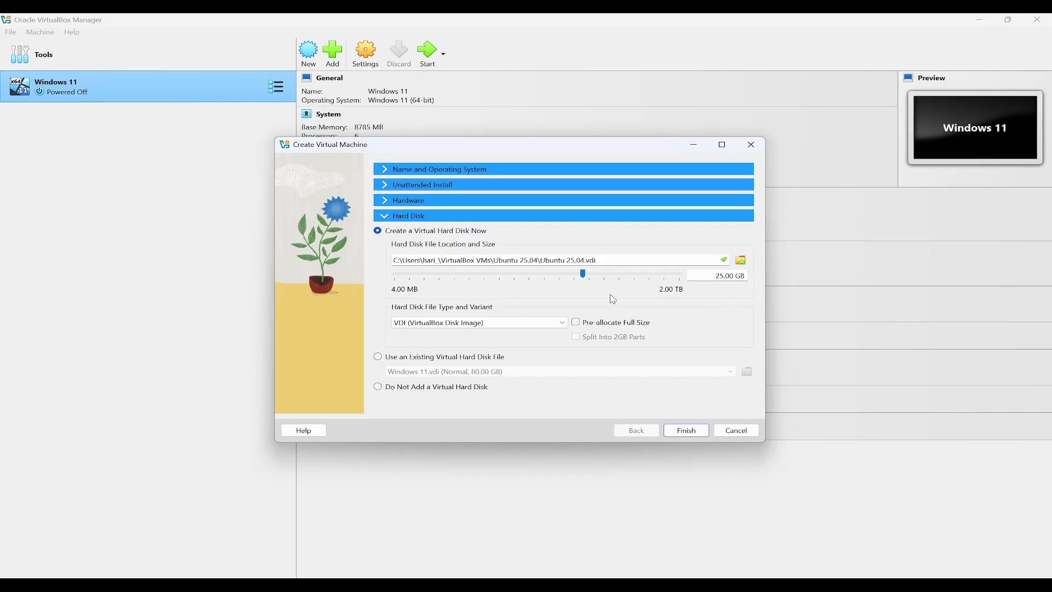
pyautogui.click(689, 432)
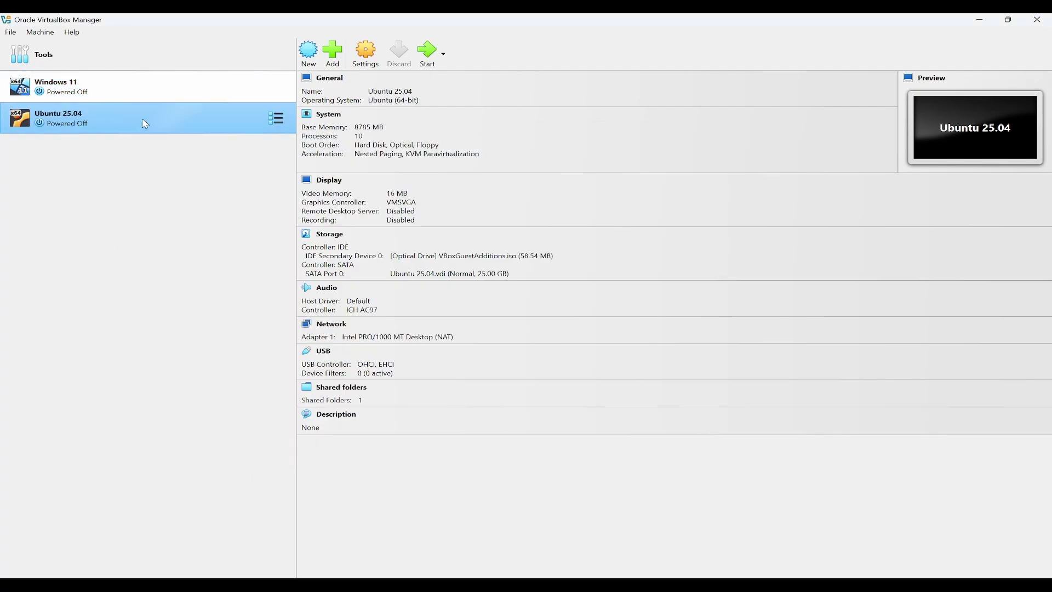
# Step: Set the Ubuntu 25.04 machine's video memory to 128 MB and its graphics controller to VBoxVGA, and save the settings
pyautogui.click(367, 53)
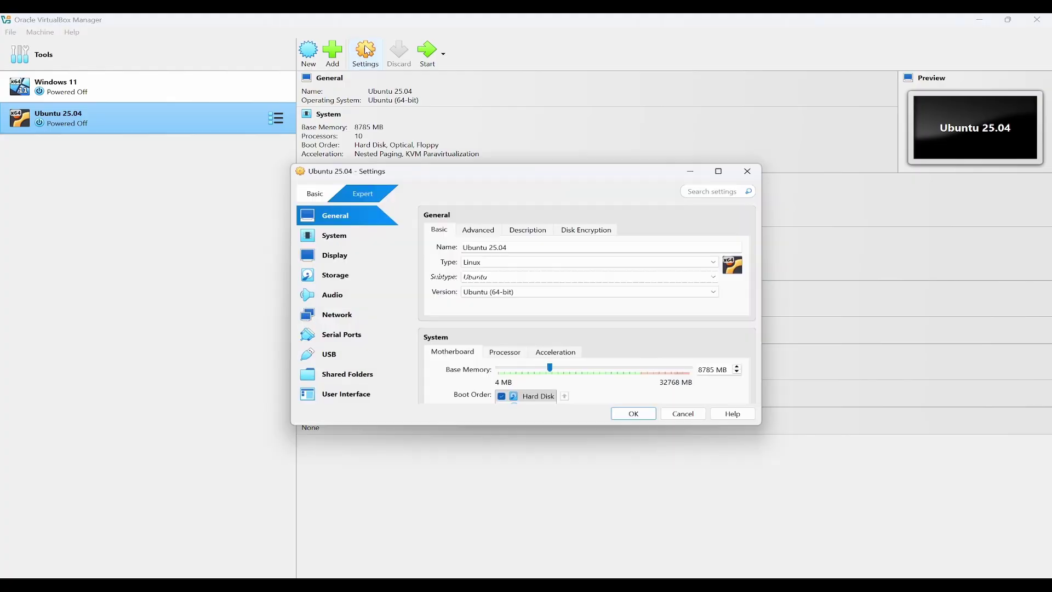
pyautogui.click(360, 261)
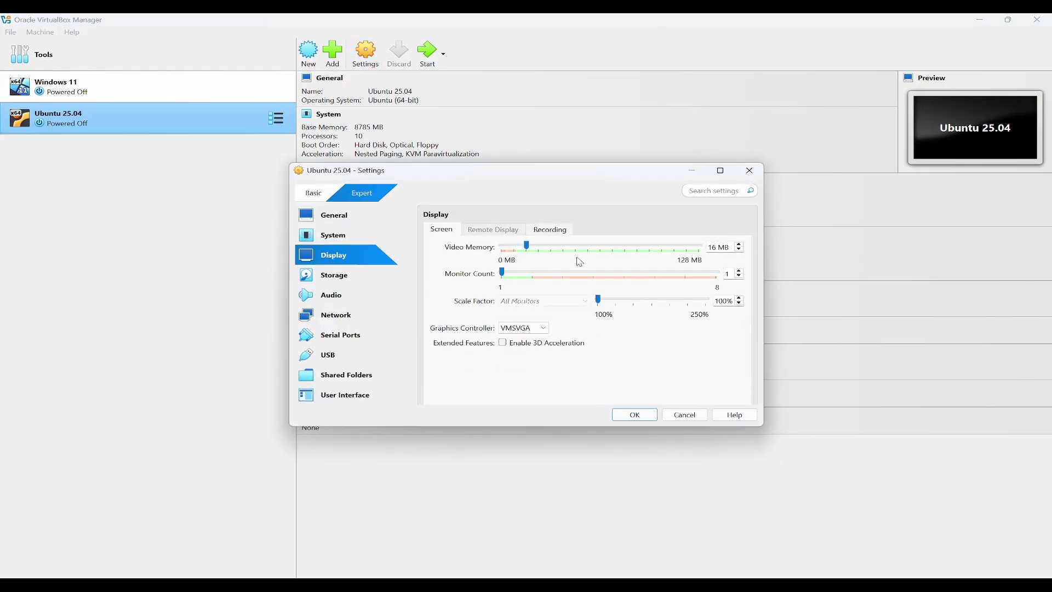
pyautogui.moveTo(527, 247); pyautogui.dragTo(707, 247)
pyautogui.click(540, 333)
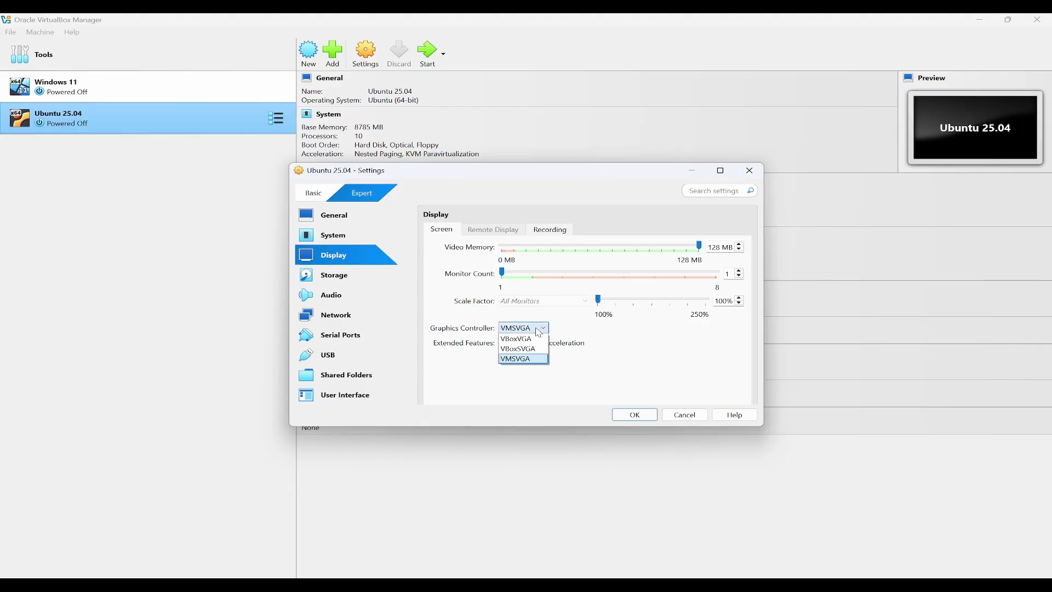
pyautogui.click(540, 340)
pyautogui.click(635, 415)
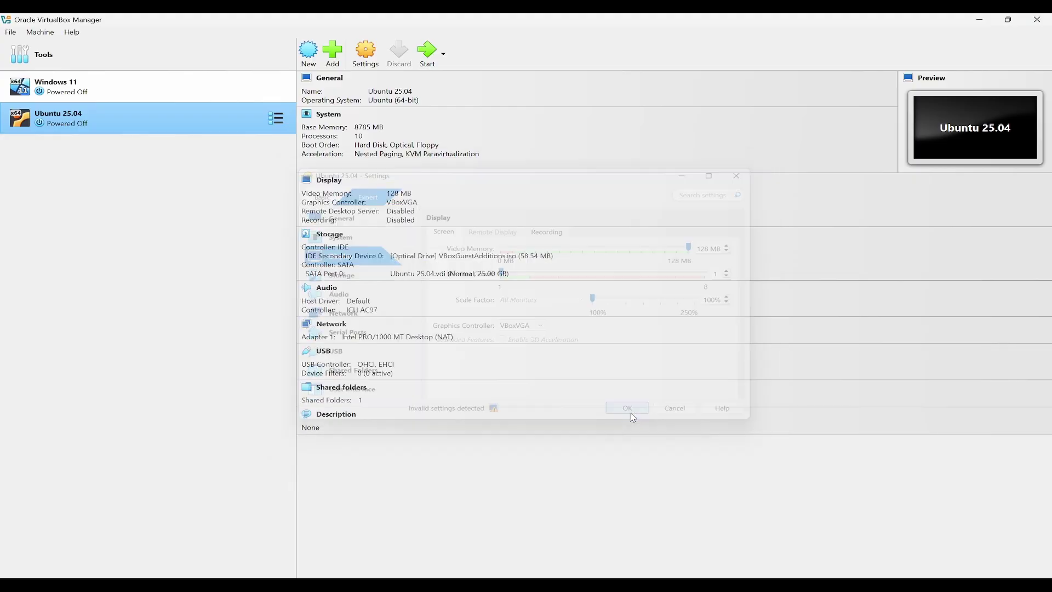
# Step: Start the Ubuntu 25.04 virtual machine and sign in to the installed system with the account password
pyautogui.click(431, 53)
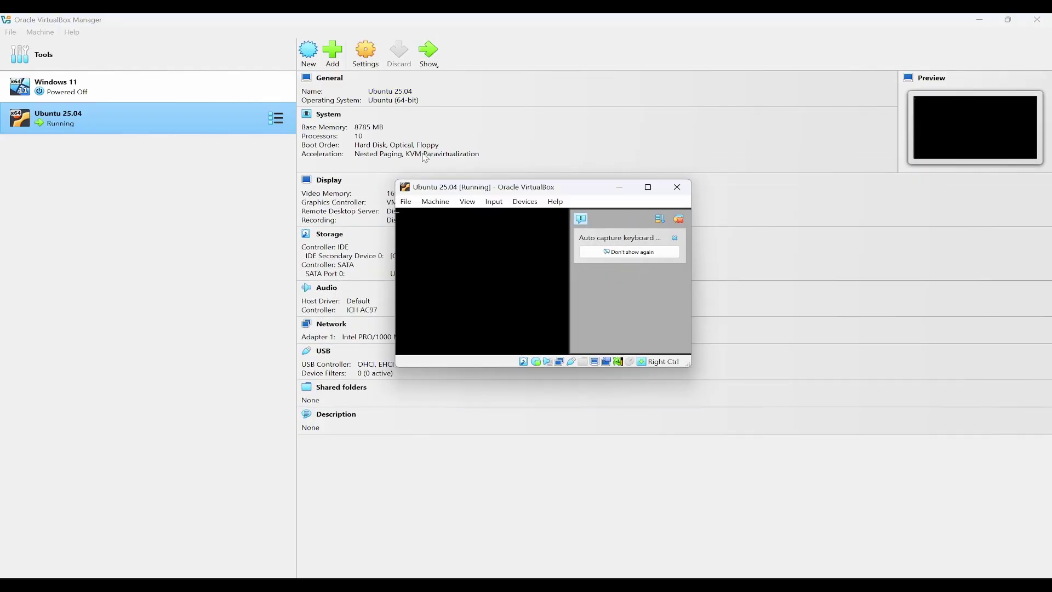
pyautogui.click(614, 187)
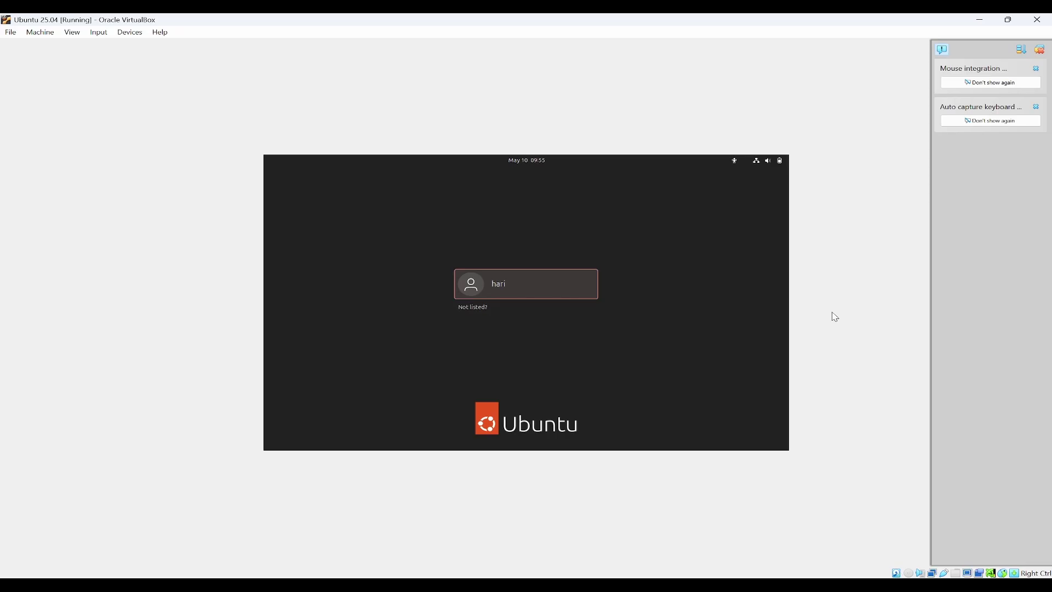
pyautogui.press('Return')
pyautogui.write('**********')
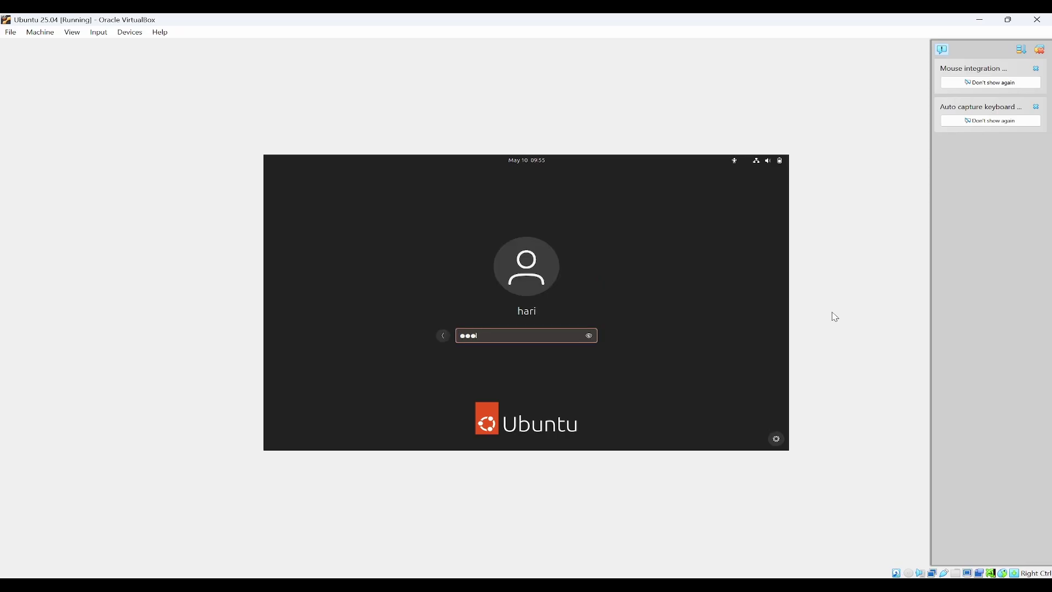
pyautogui.press('Return')
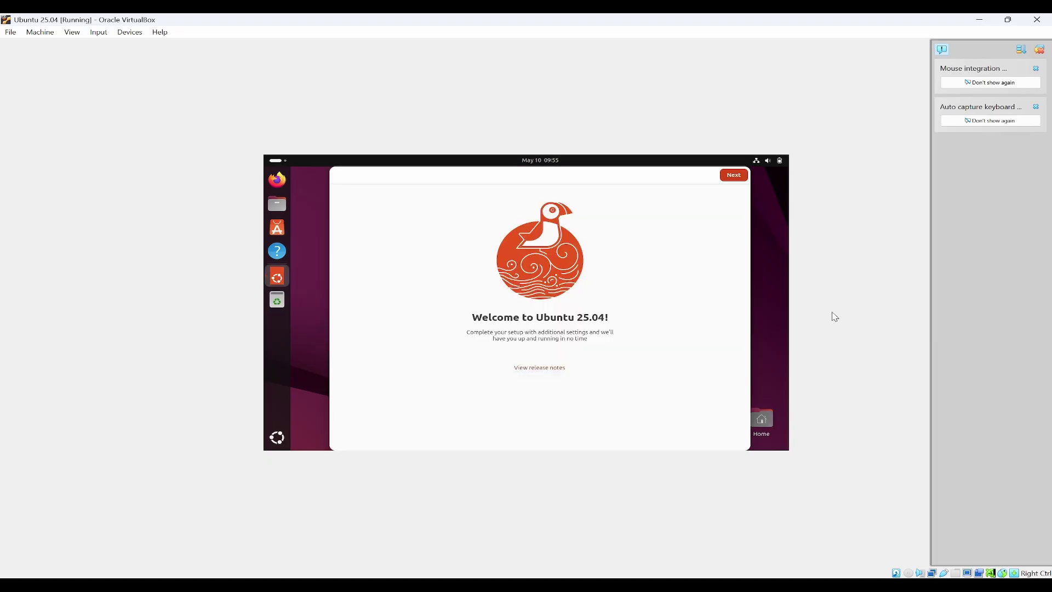
# Step: Go through the Ubuntu welcome setup, keeping the option to share system data with the Ubuntu team
pyautogui.click(735, 179)
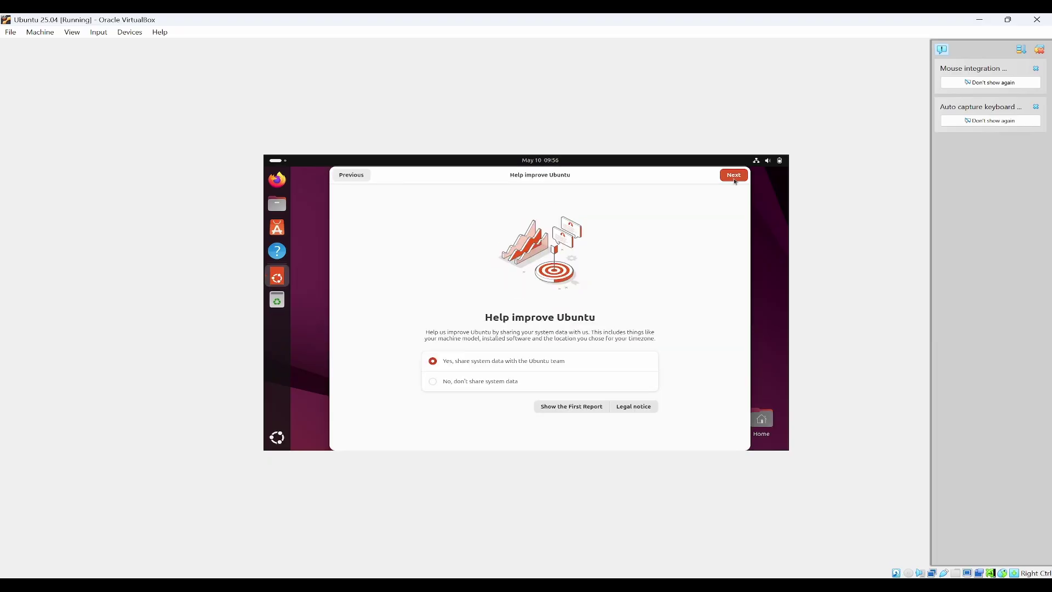
pyautogui.click(734, 175)
pyautogui.click(735, 176)
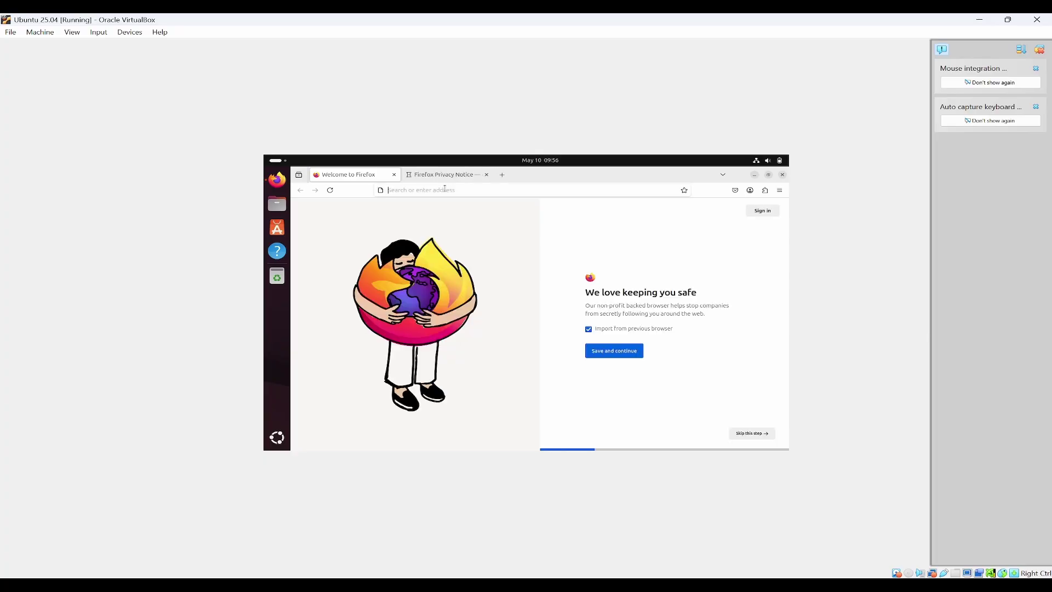
# Step: Visit google.com in Firefox inside the virtual machine
pyautogui.click(445, 190)
pyautogui.write('google.com')
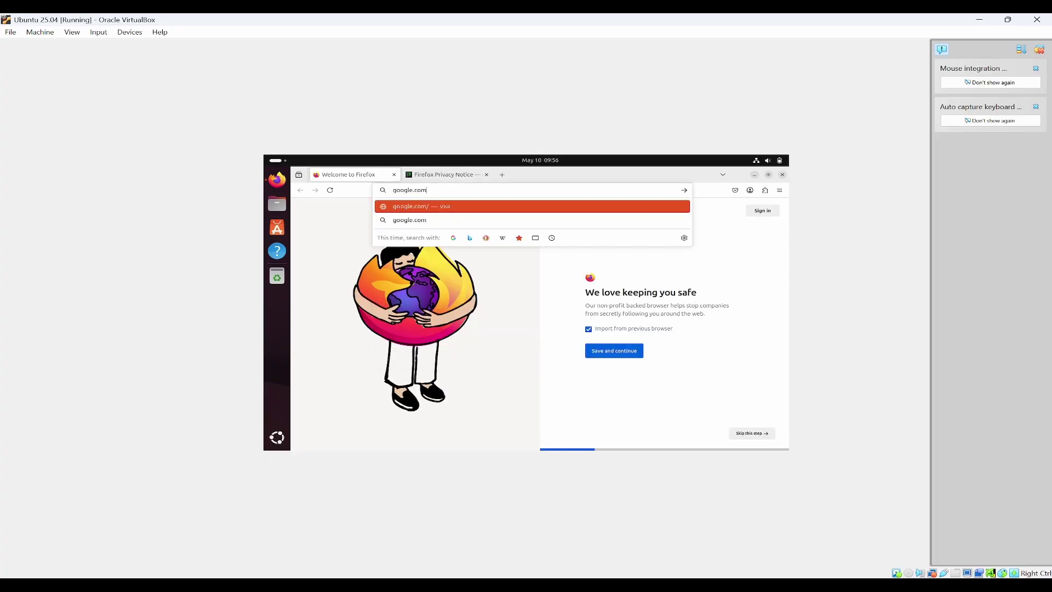
pyautogui.press('Return')
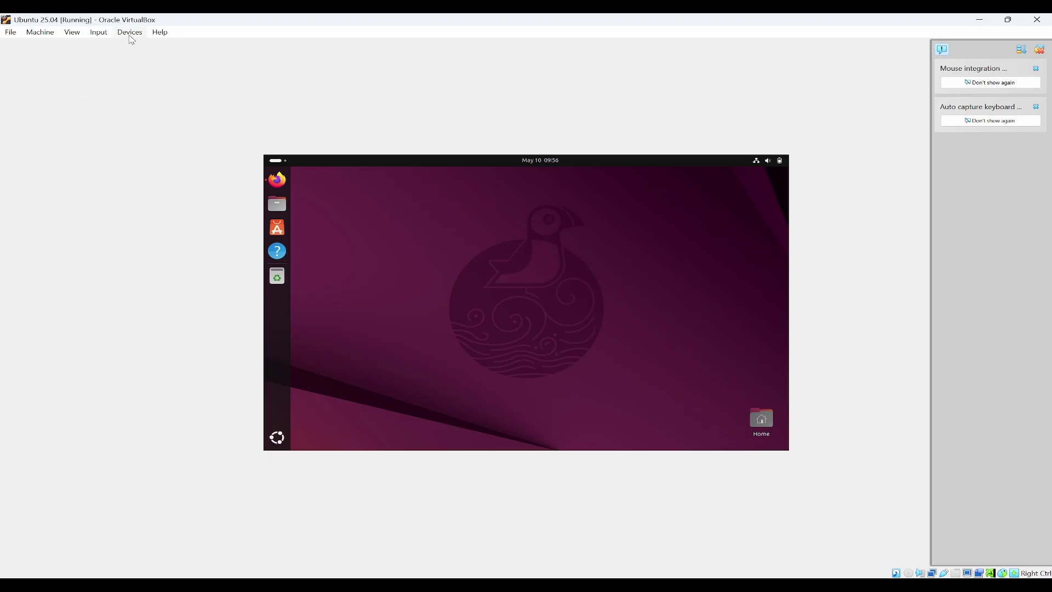
# Step: Switch the Ubuntu 25.04 virtual machine to full-screen mode and return it to windowed mode
pyautogui.click(72, 33)
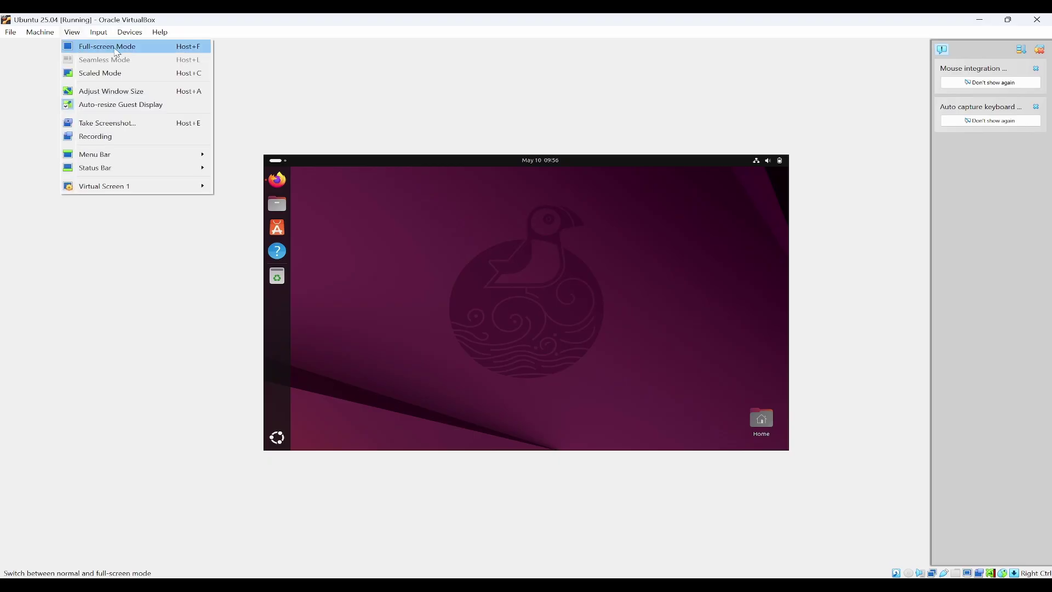
pyautogui.click(116, 50)
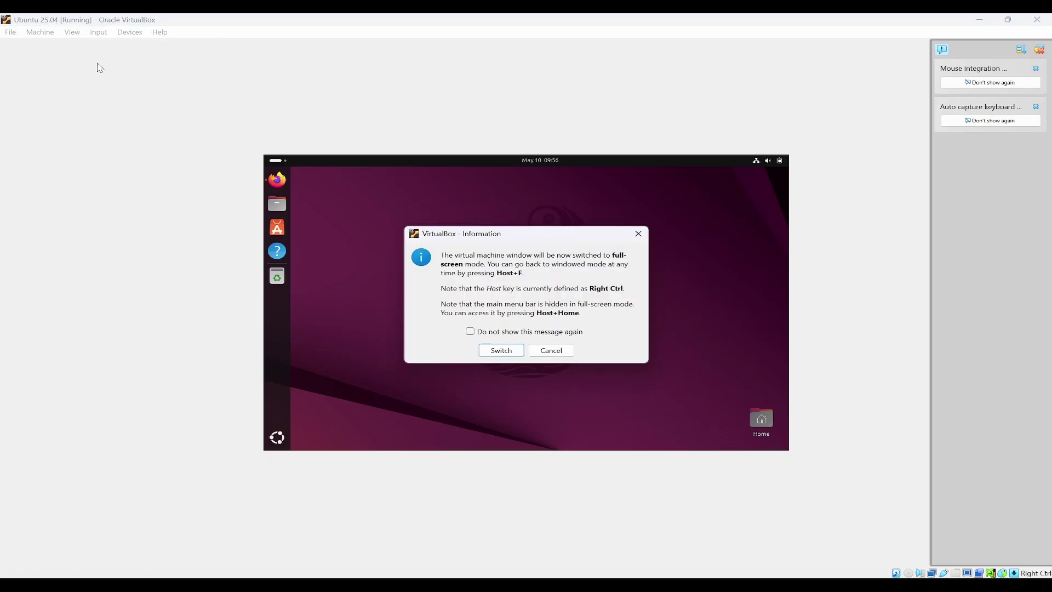
pyautogui.click(509, 354)
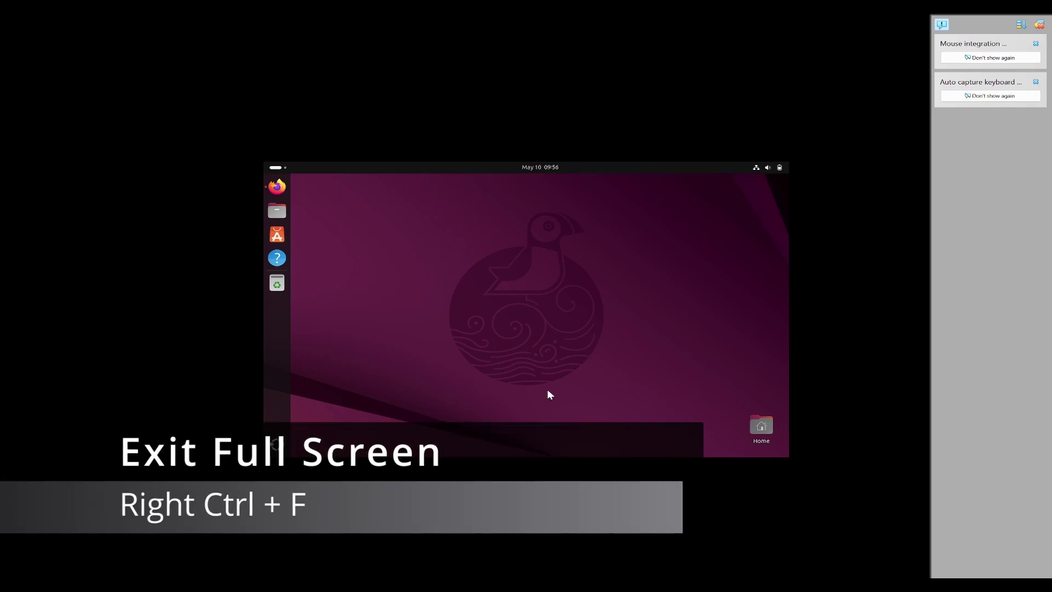
pyautogui.press('Control_R+f')
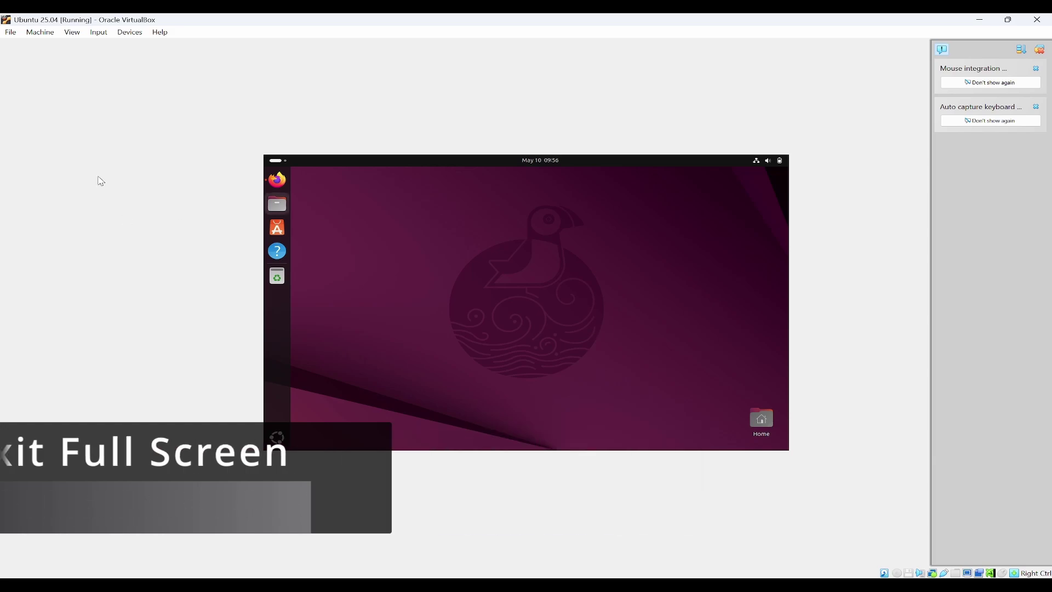
# Step: Insert the Guest Additions CD image into the virtual machine and open the VBox_GAs_7.1.8 disc in the guest's file manager
pyautogui.click(130, 32)
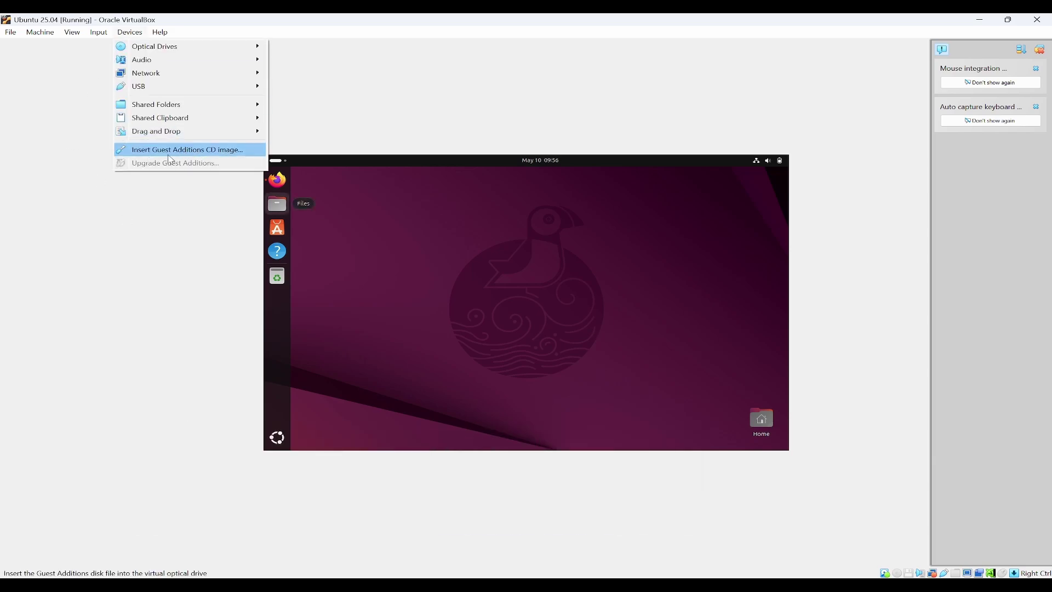
pyautogui.click(171, 156)
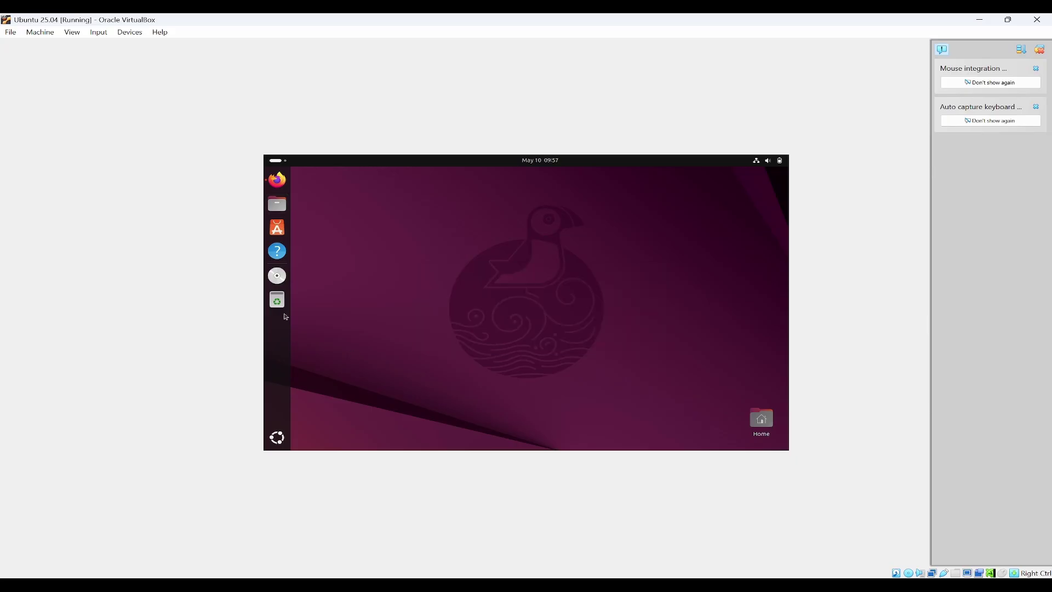
pyautogui.click(279, 281)
pyautogui.click(281, 209)
pyautogui.click(342, 343)
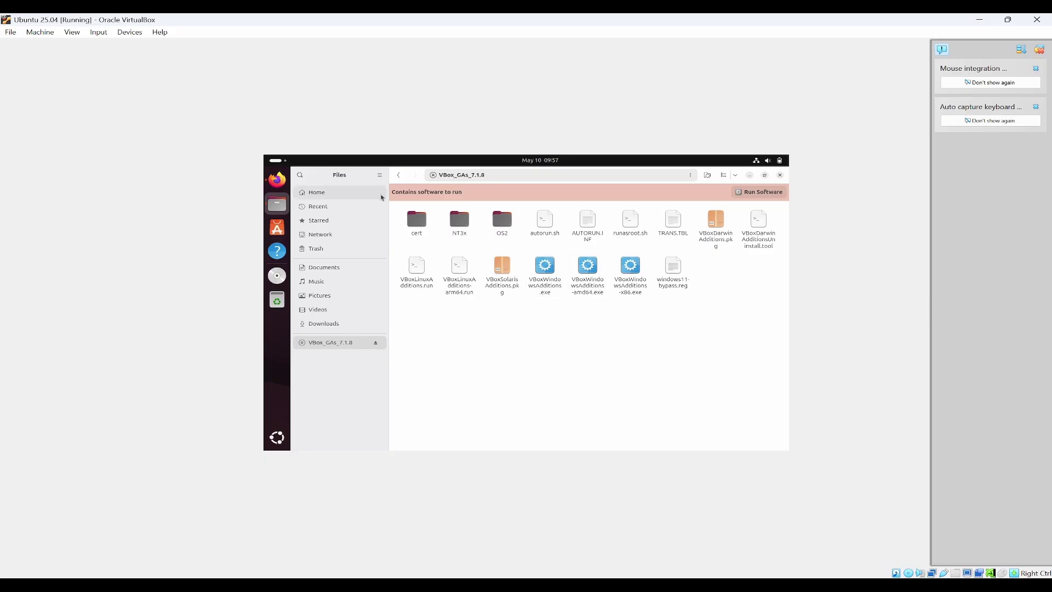
# Step: Try to run the Guest Additions installer from the disc, authenticating with the account password, and close its window
pyautogui.click(768, 195)
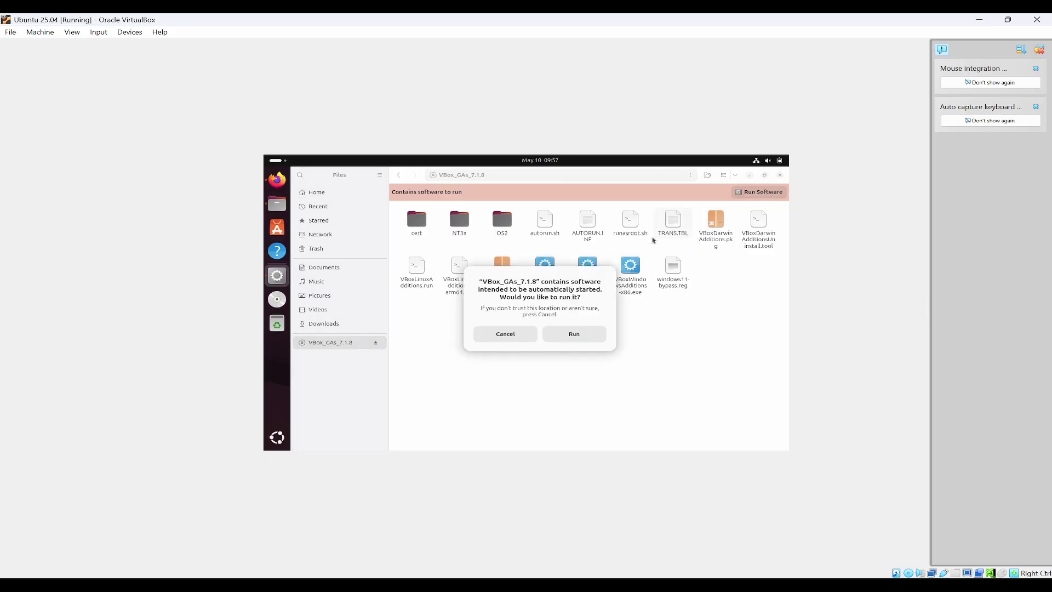
pyautogui.click(580, 339)
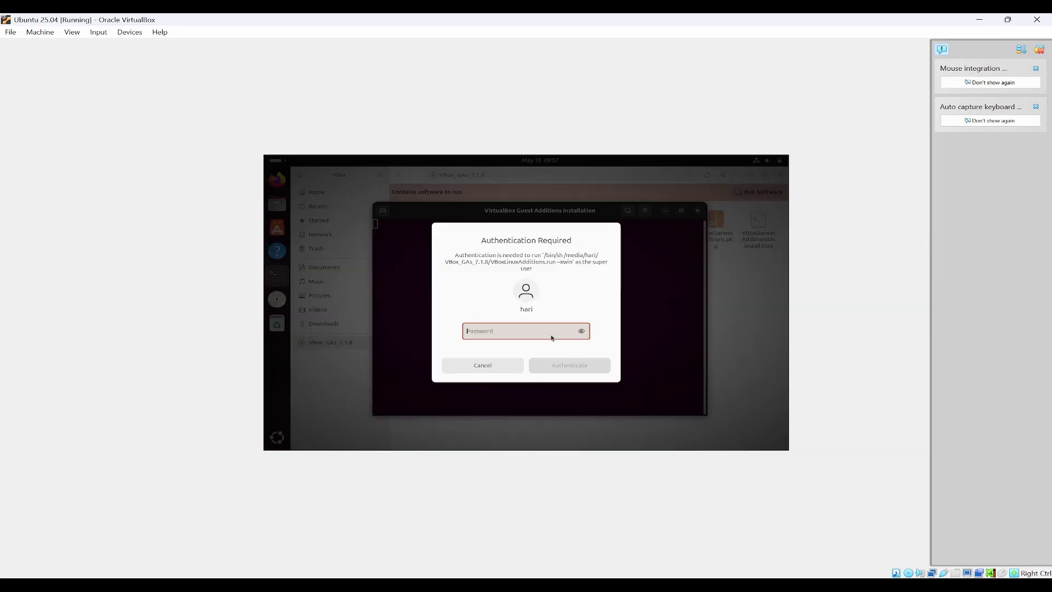
pyautogui.write('**********')
pyautogui.press('Return')
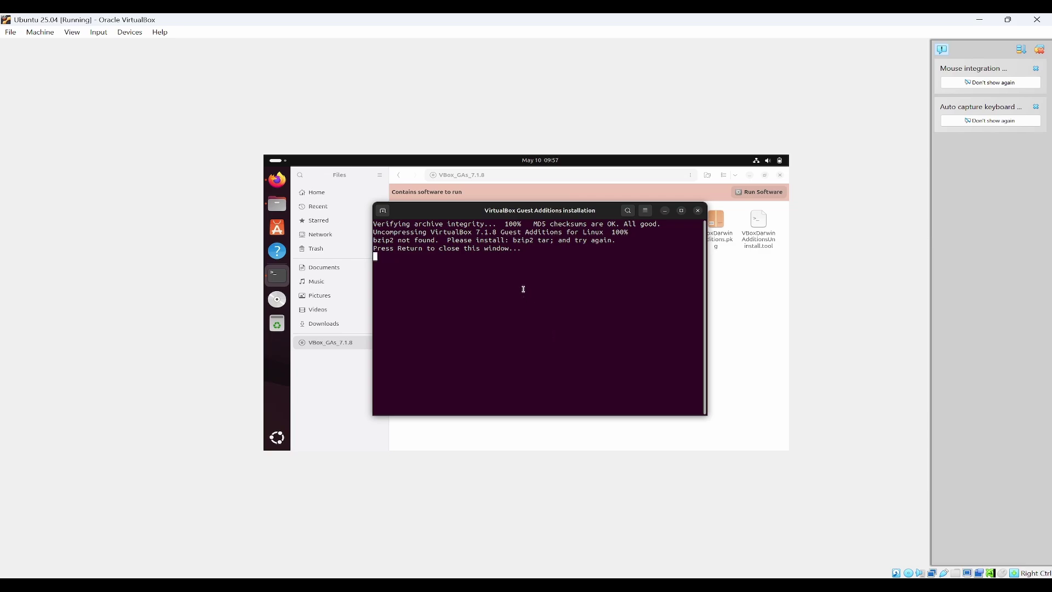
pyautogui.moveTo(459, 240); pyautogui.dragTo(582, 240)
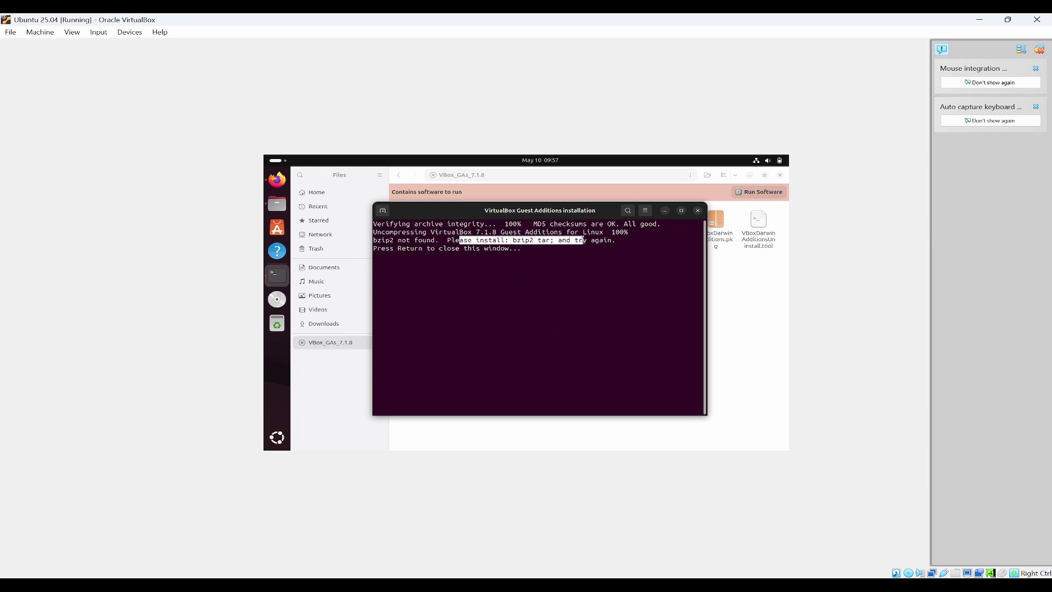
pyautogui.click(589, 271)
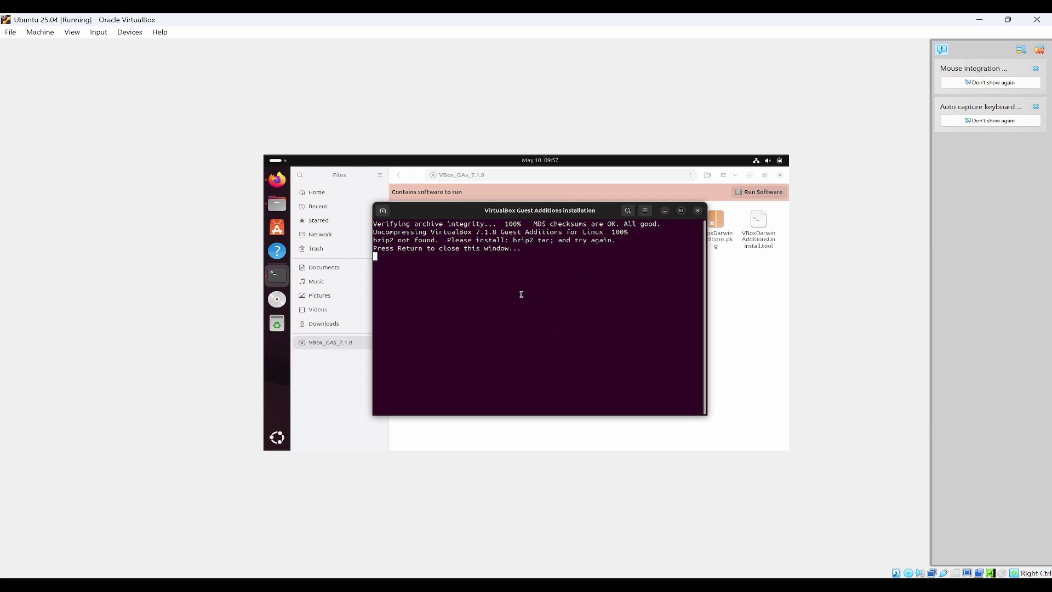
pyautogui.moveTo(522, 245); pyautogui.dragTo(500, 240)
pyautogui.press('Return')
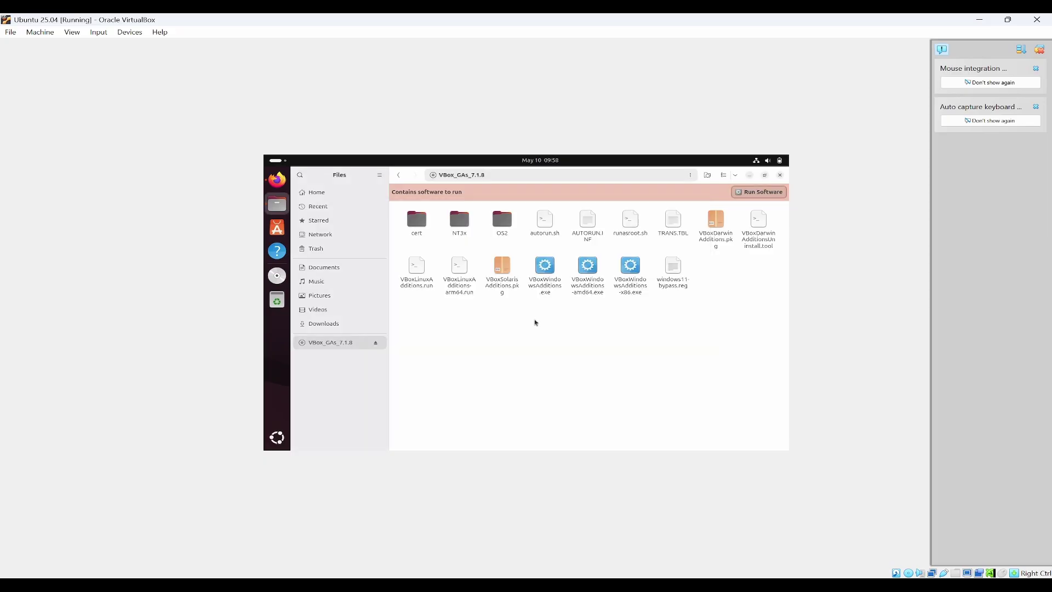
# Step: Open a guest terminal and run "sudo apt-get install bzip2 tar", entering the account password and accepting the installation
pyautogui.press('Tab')
pyautogui.click(277, 437)
pyautogui.write('ter')
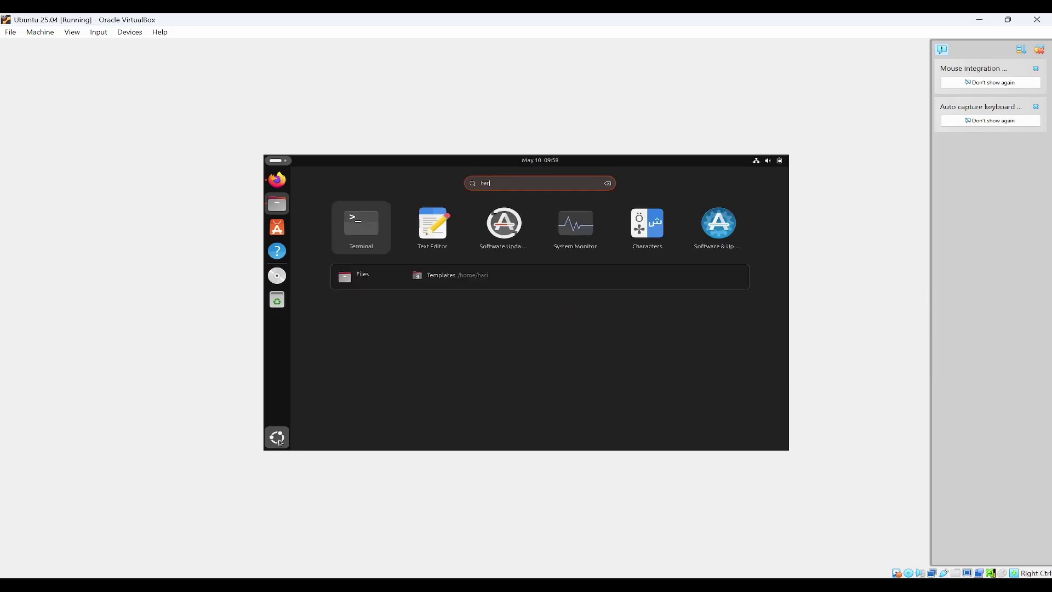
pyautogui.click(277, 437)
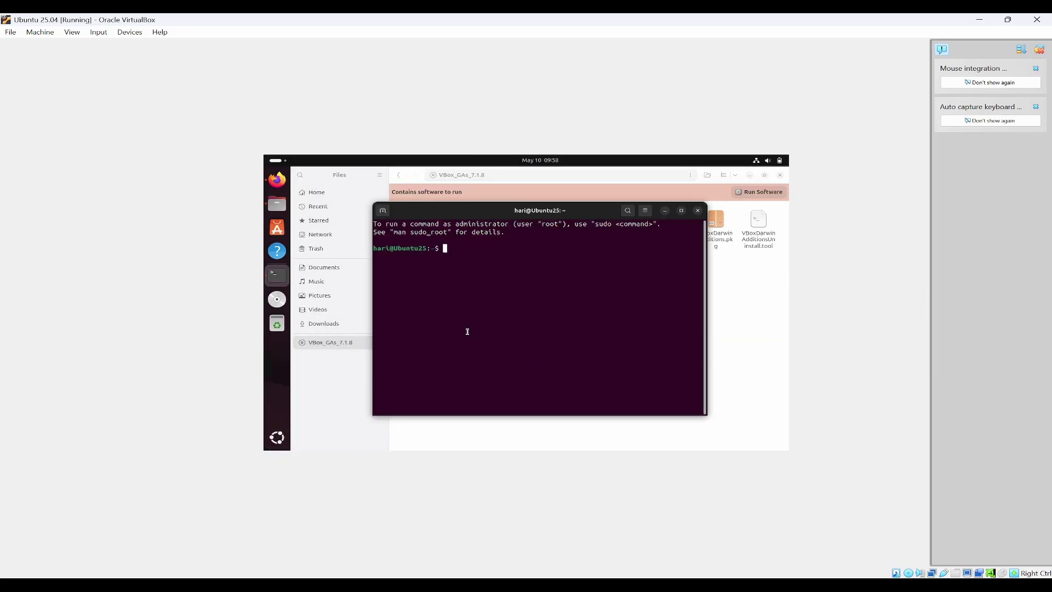
pyautogui.write('sudo apt-get install bzip2 tar')
pyautogui.press('Return')
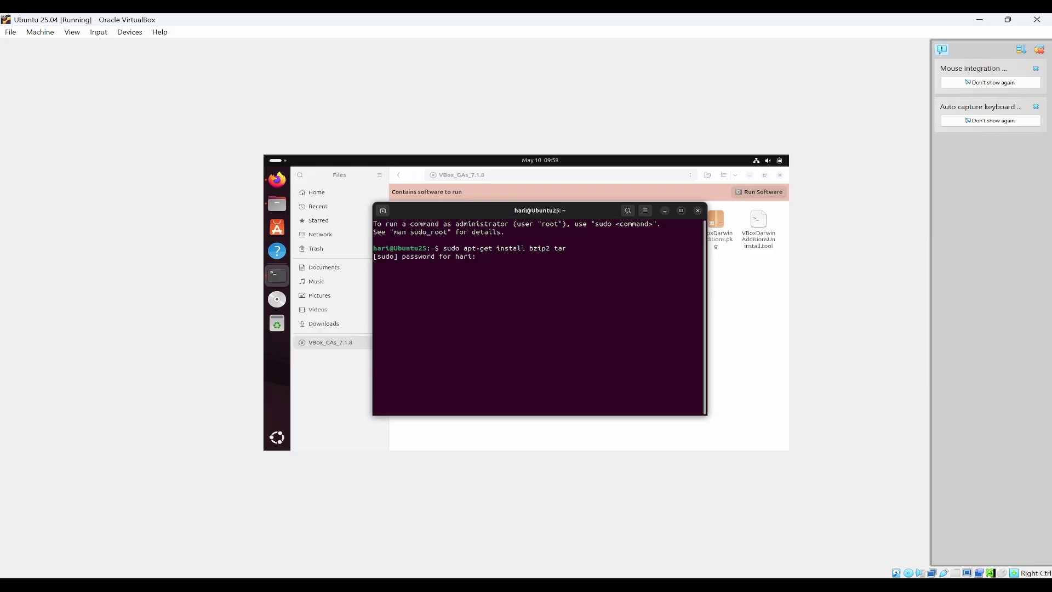
pyautogui.press('Return')
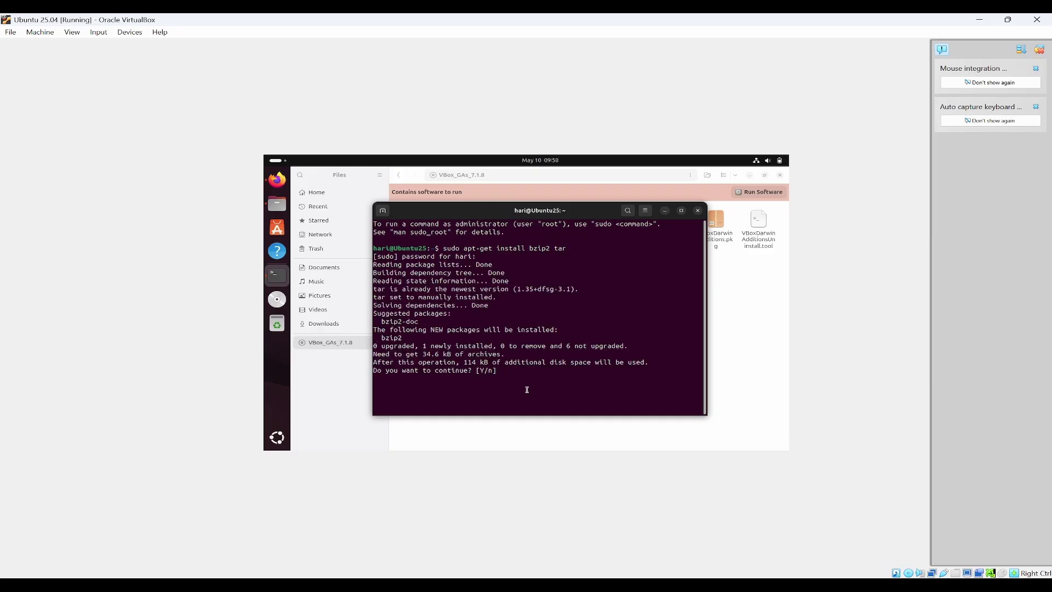
pyautogui.press('Return')
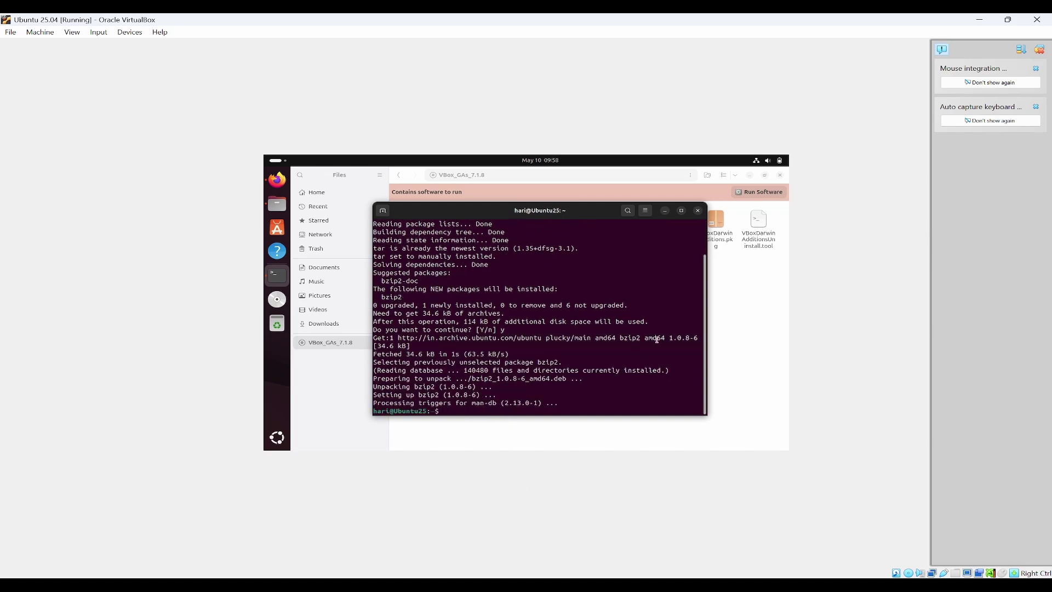
# Step: Run the Guest Additions software from the VBox_GAs_7.1.8 disc again, authenticate with the account password, and close the finished installer
pyautogui.click(735, 323)
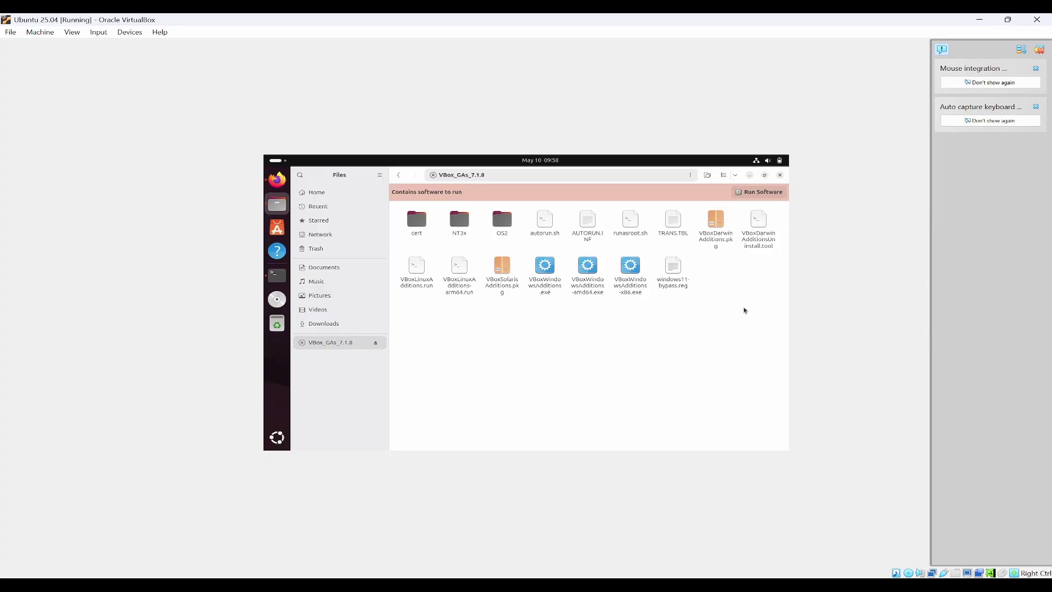
pyautogui.click(759, 191)
pyautogui.click(589, 333)
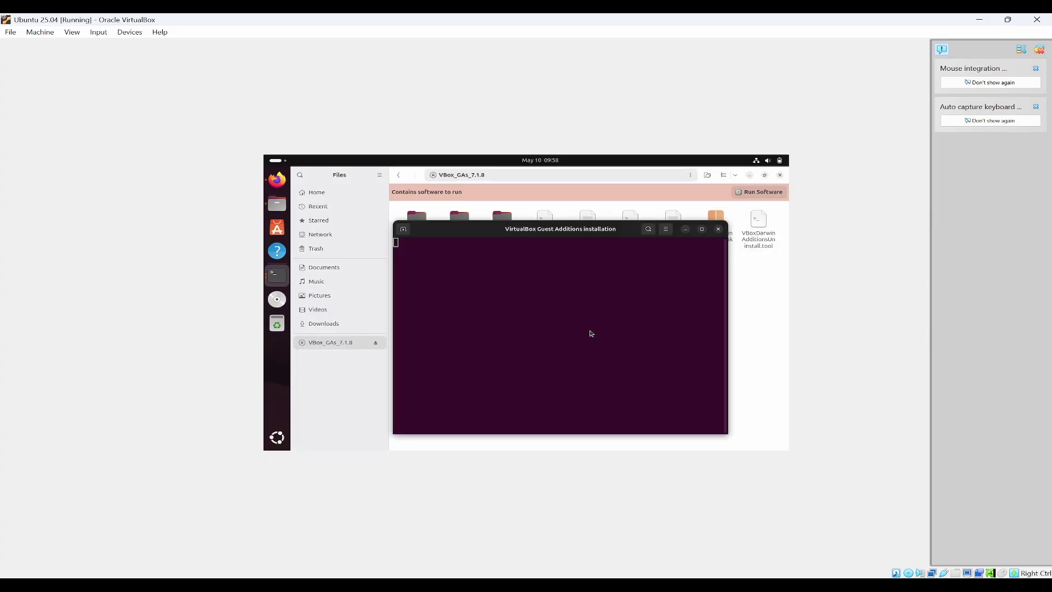
pyautogui.write('●●●●●●●●●')
pyautogui.press('Return')
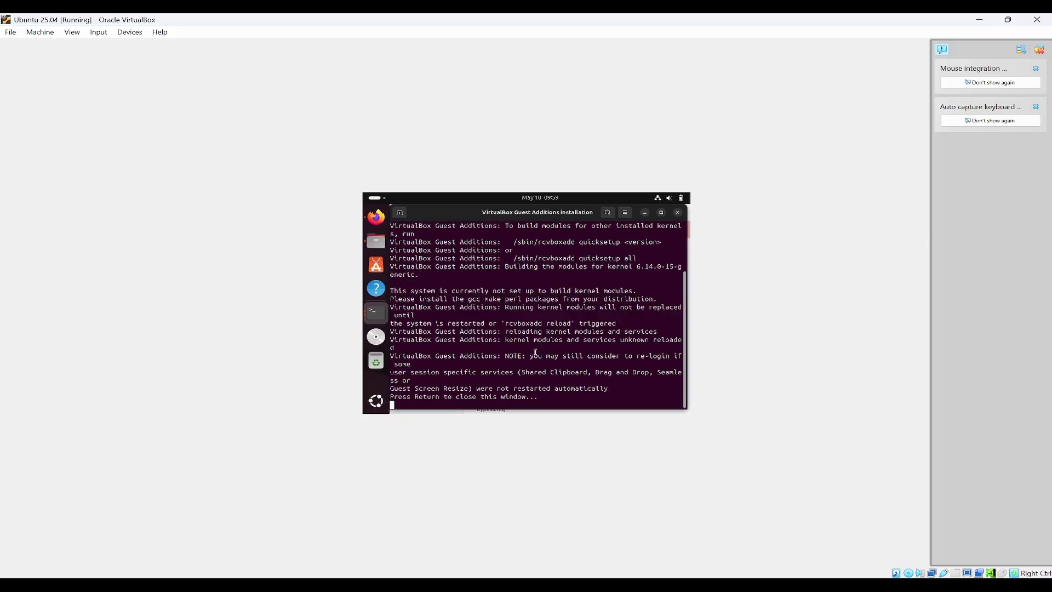
pyautogui.press('Return')
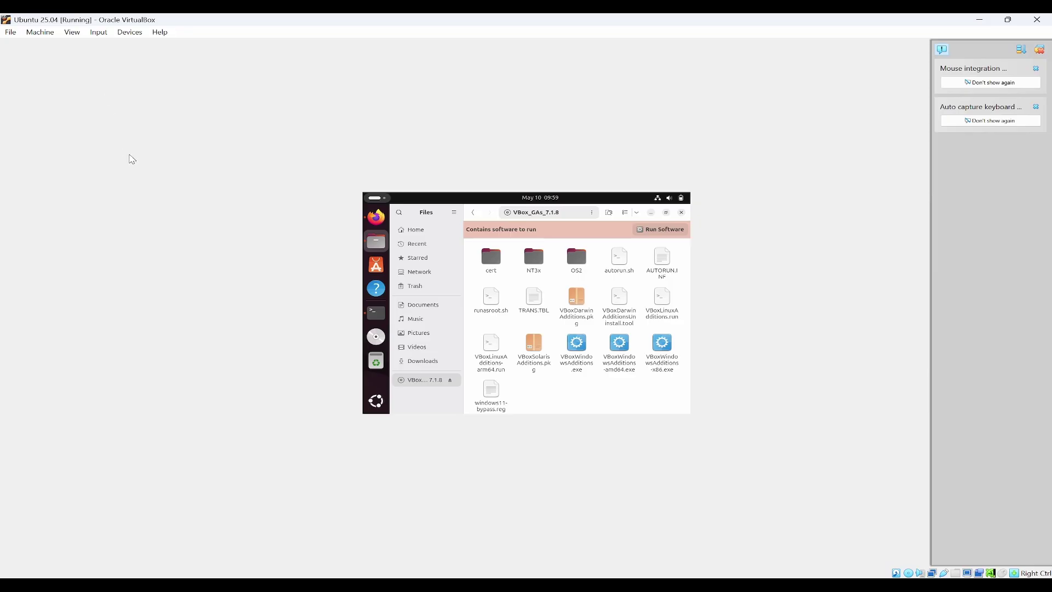
# Step: Check the guest display in full-screen mode with Guest Additions installed, and return to windowed mode
pyautogui.click(73, 33)
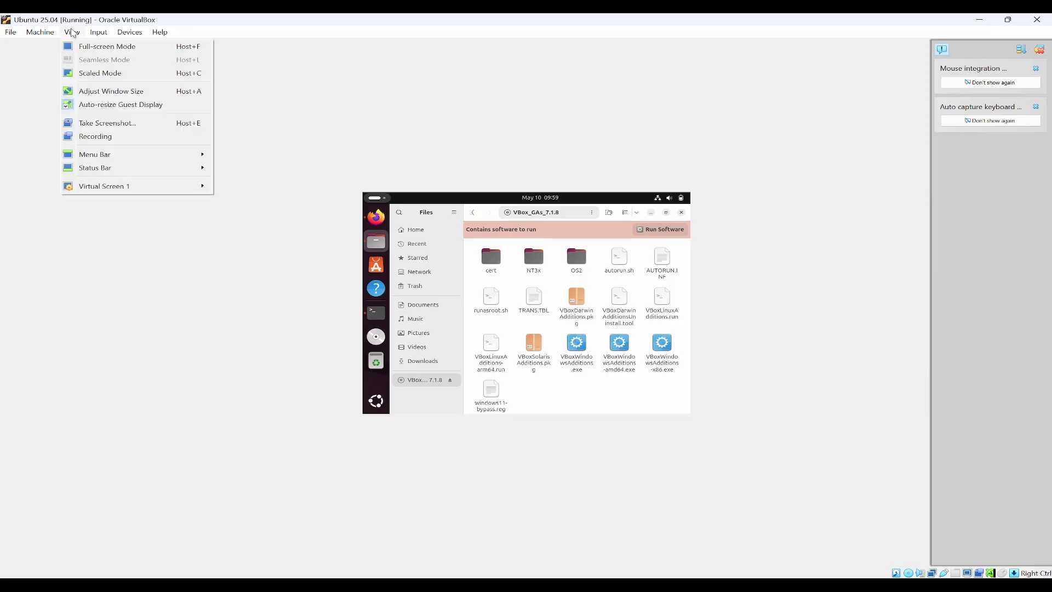
pyautogui.click(127, 48)
pyautogui.click(501, 350)
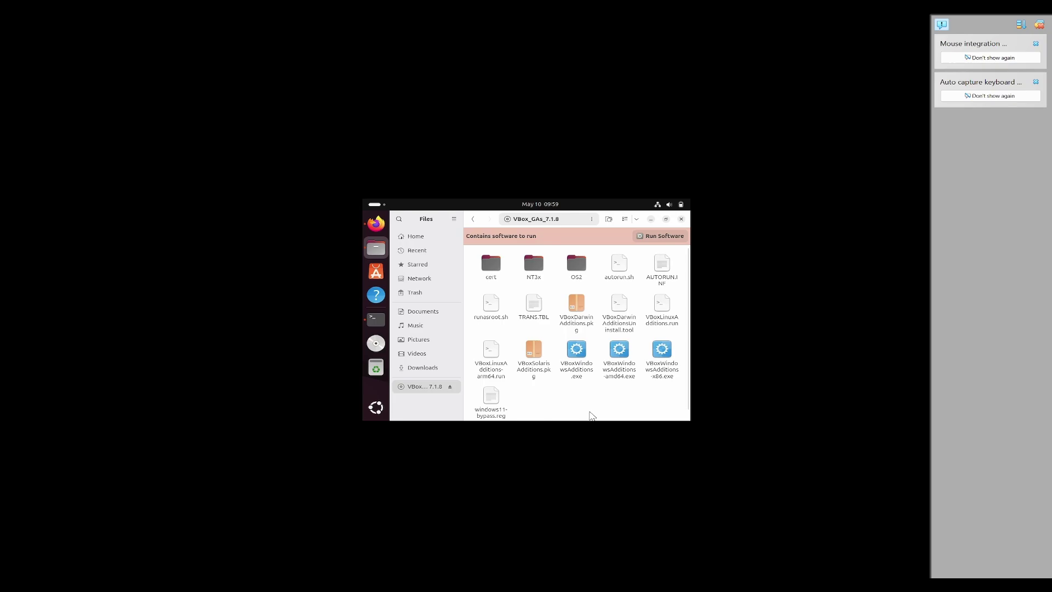
pyautogui.hotkey('ctrl', 'f')
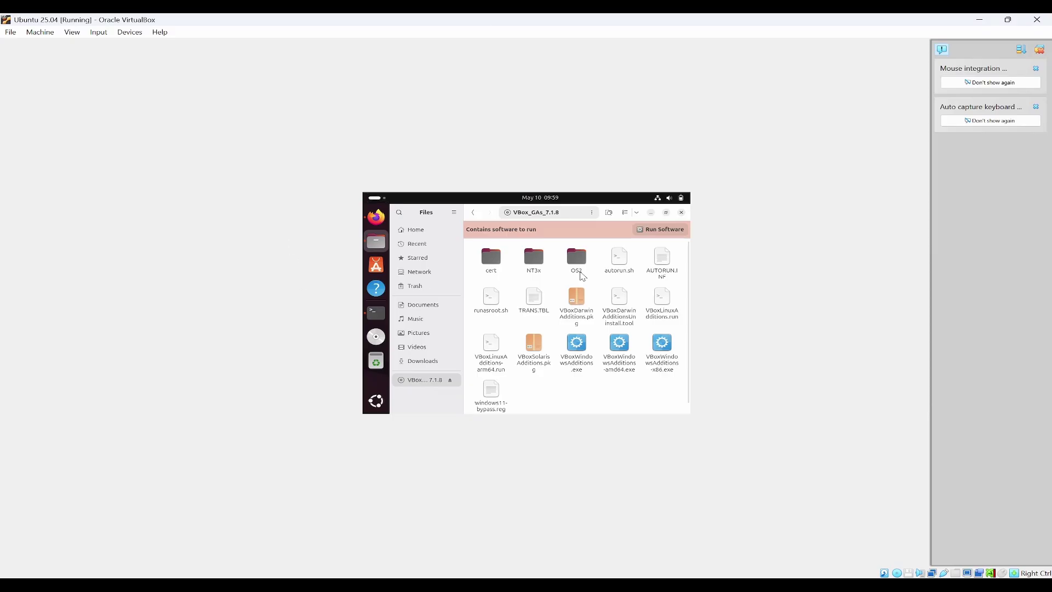
# Step: Minimize the guest's file manager, switch to Notepad on the host, extend the text to "test host" and select it for copying
pyautogui.click(652, 212)
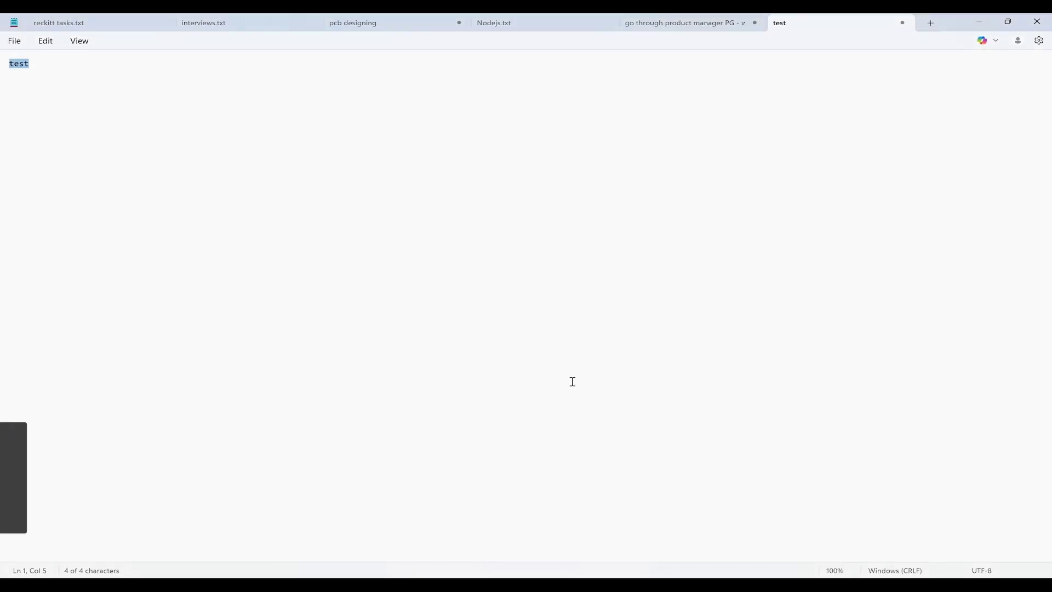
pyautogui.click(195, 78)
pyautogui.write('host')
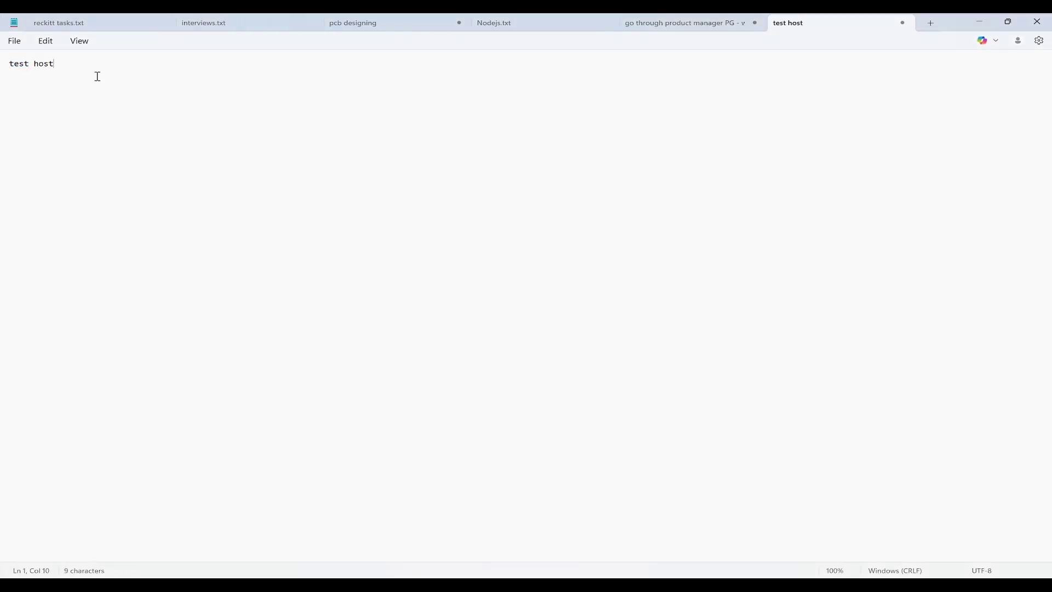
pyautogui.moveTo(54, 64); pyautogui.dragTo(2, 62)
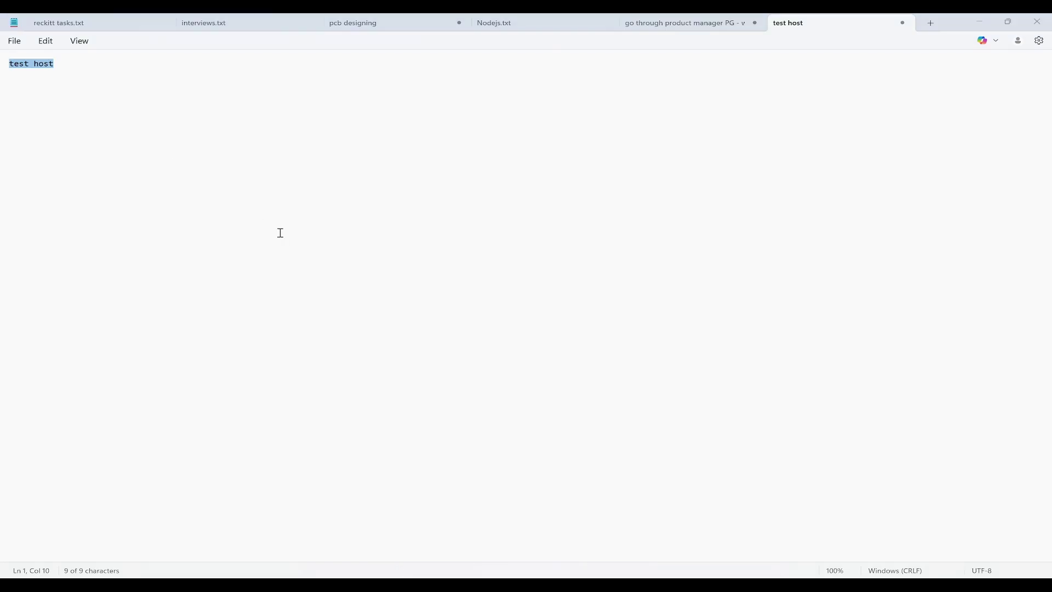
# Step: Switch back to the virtual machine and try to paste the host text into the guest terminal
pyautogui.hotkey('alt', 'Tab')
pyautogui.rightClick(598, 320)
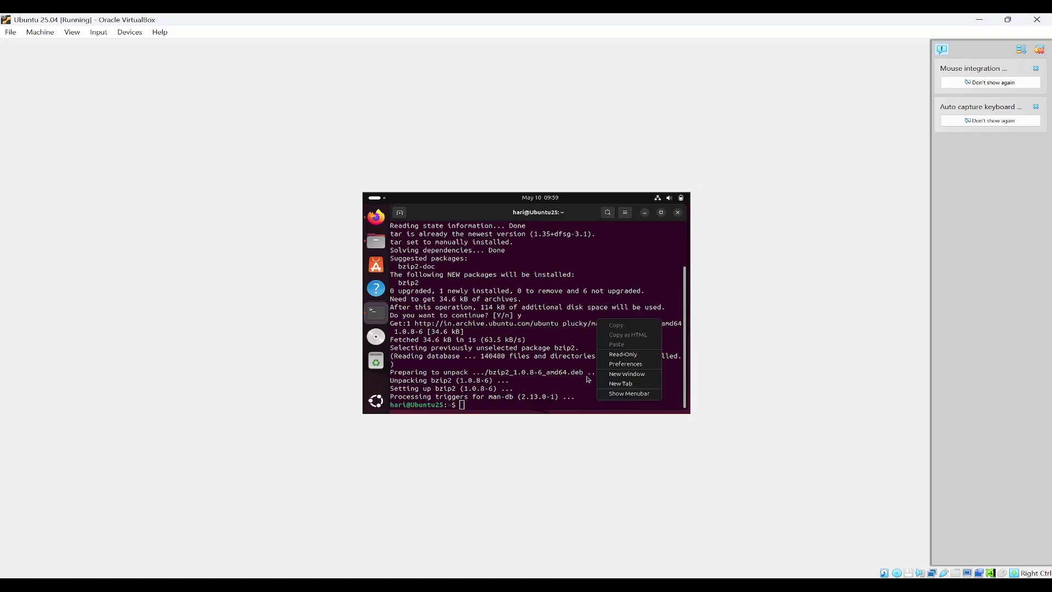
pyautogui.click(589, 379)
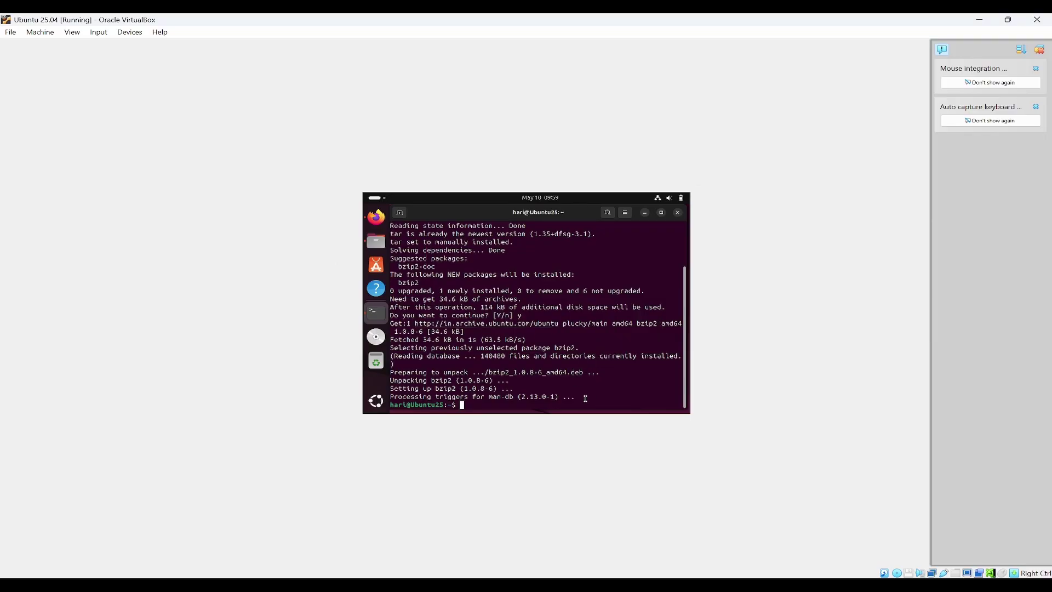
# Step: Choose a shared clipboard mode for the virtual machine and try pasting the host text into the guest terminal again
pyautogui.click(130, 35)
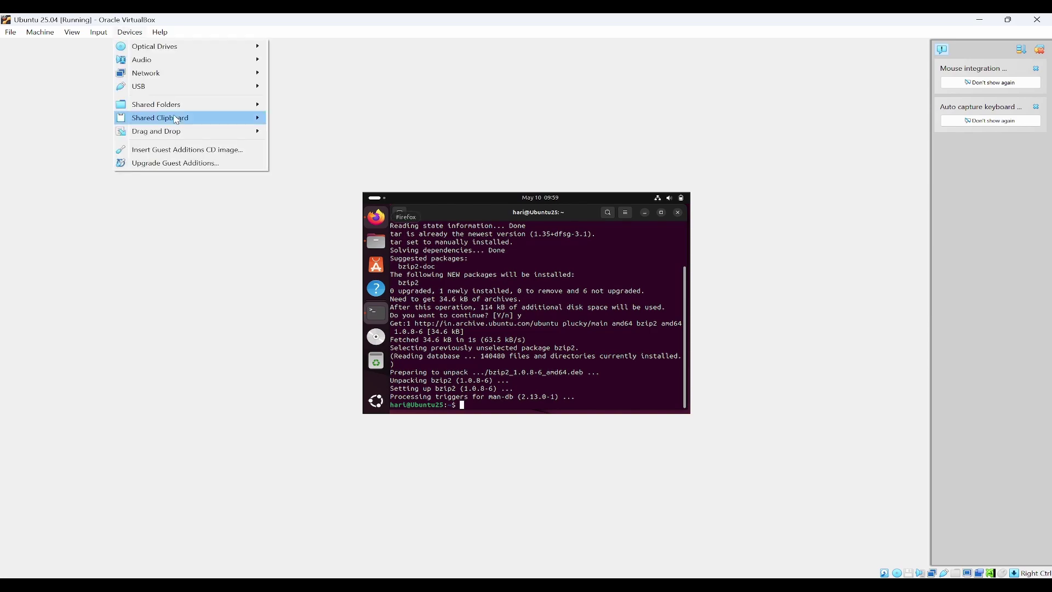
pyautogui.moveTo(176, 117)
pyautogui.click(329, 155)
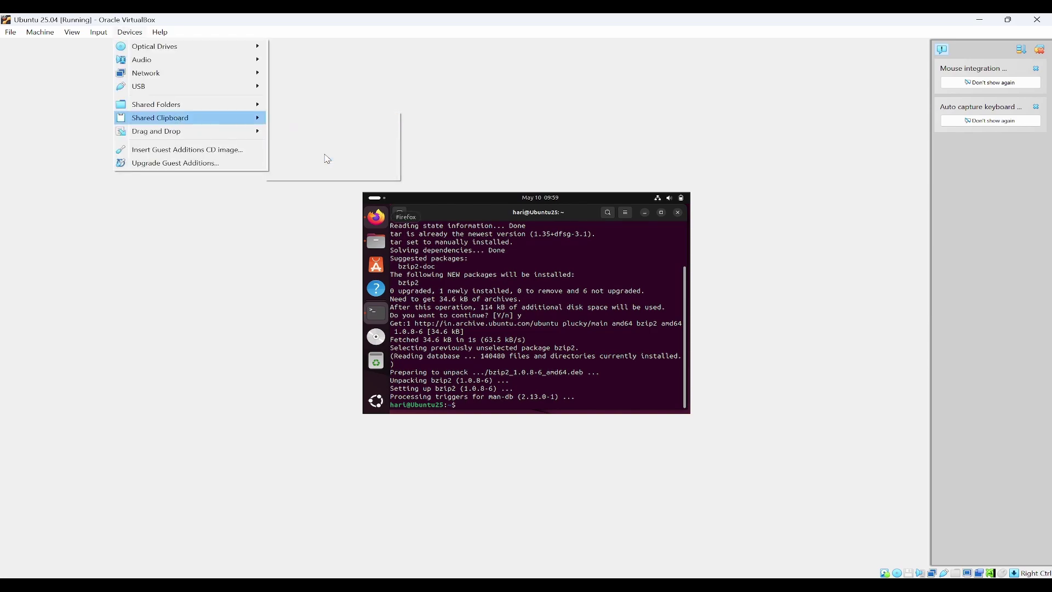
pyautogui.rightClick(607, 404)
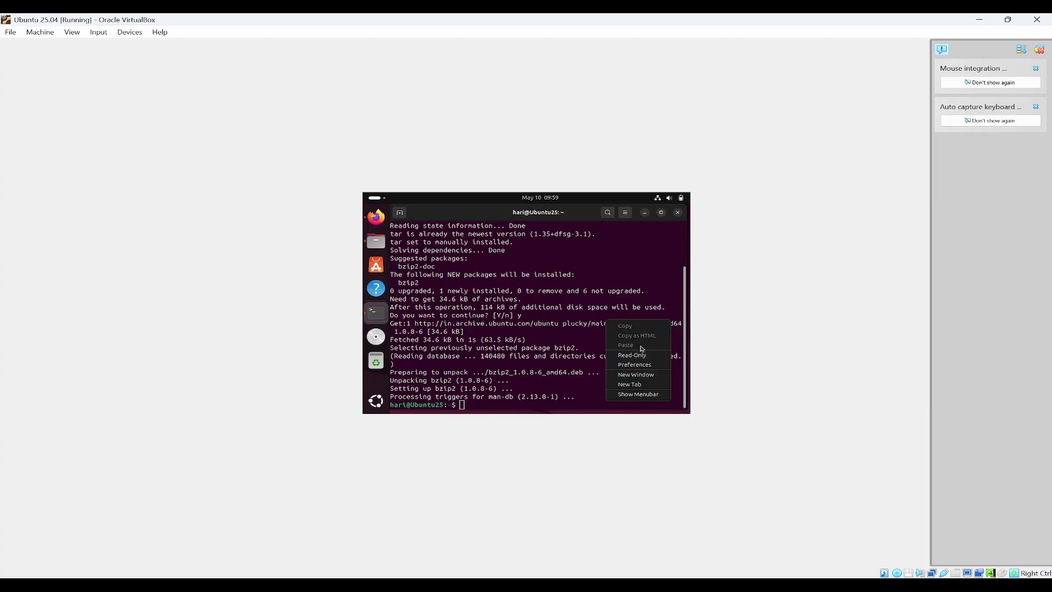
pyautogui.click(591, 402)
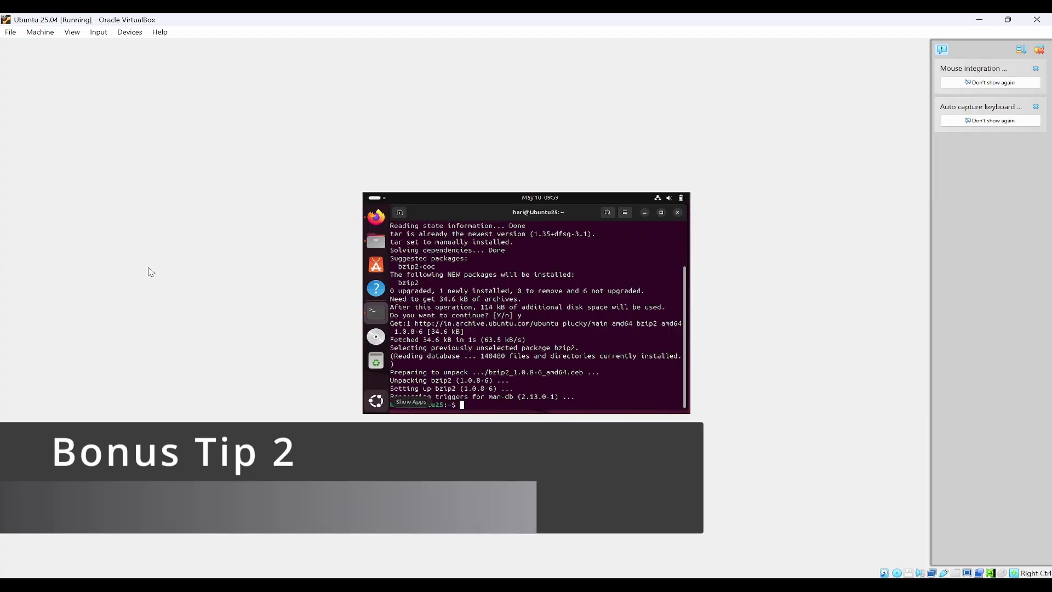
# Step: Open the virtual machine's shared folder settings and start adding a new share under the machine folders
pyautogui.click(129, 32)
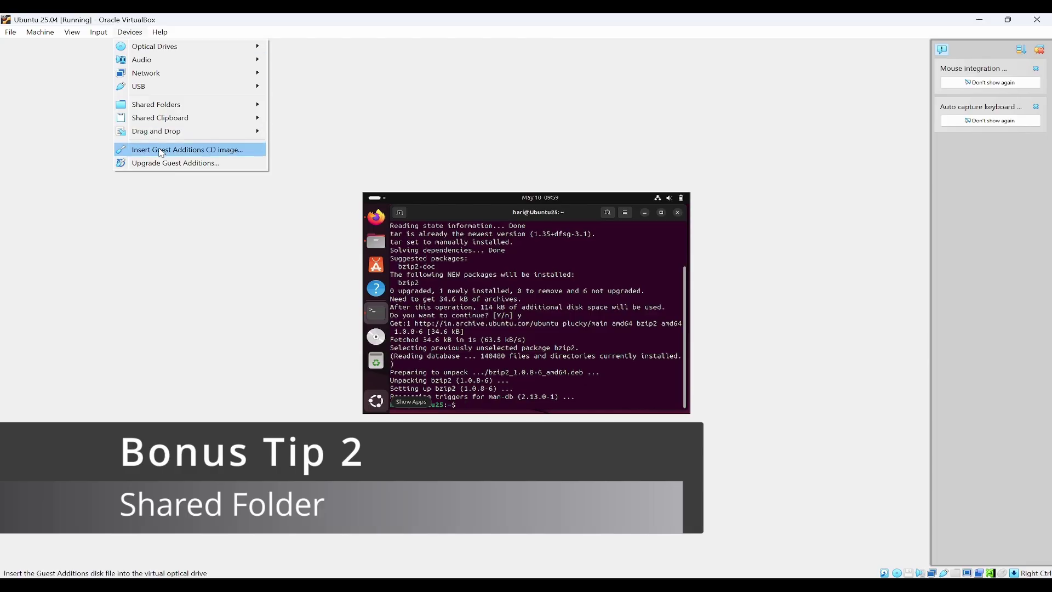
pyautogui.moveTo(164, 109)
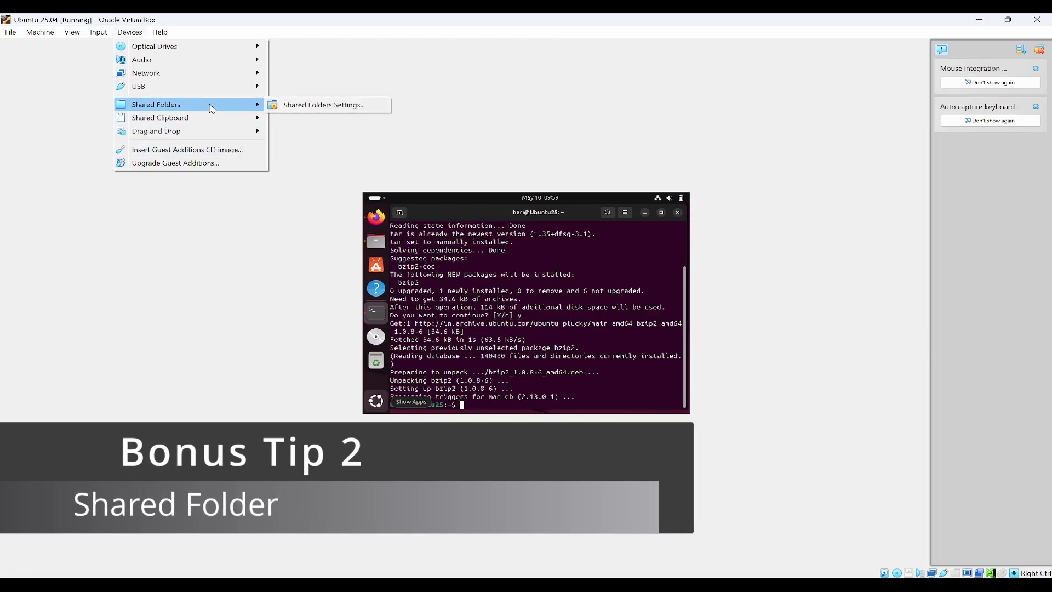
pyautogui.click(322, 113)
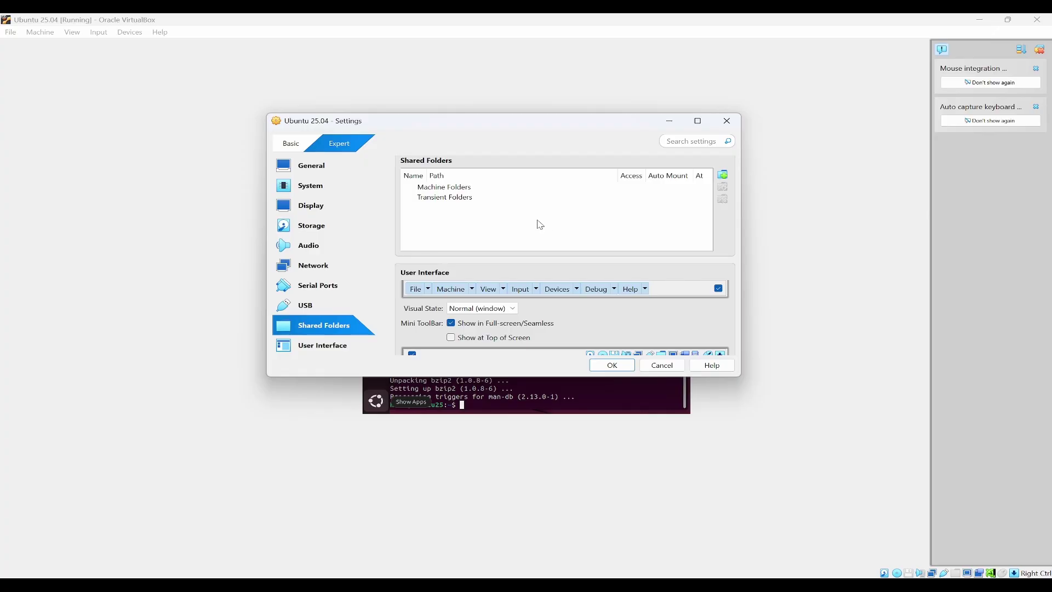
pyautogui.click(444, 189)
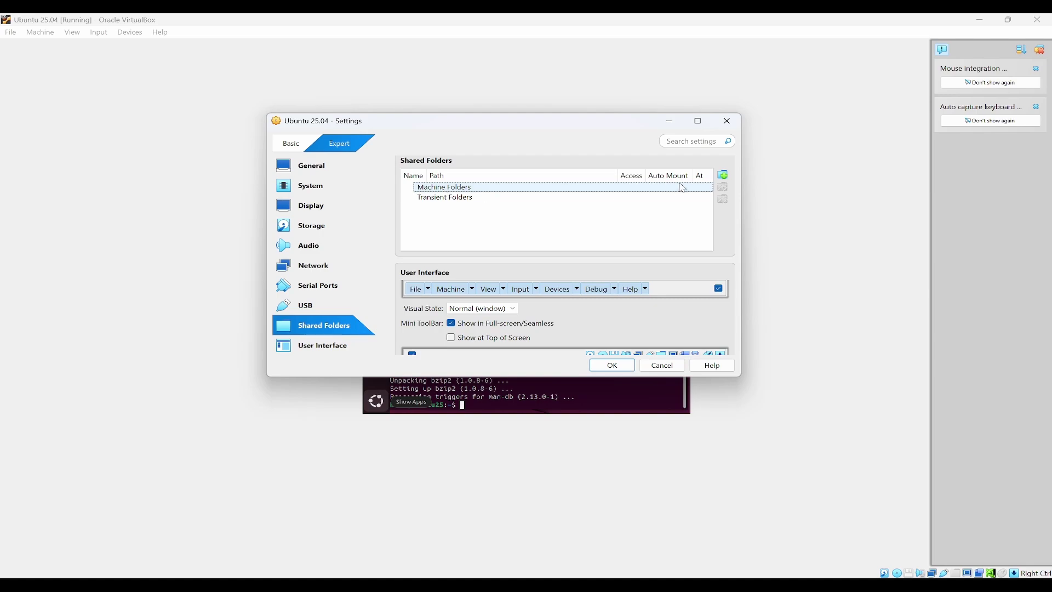
pyautogui.click(723, 174)
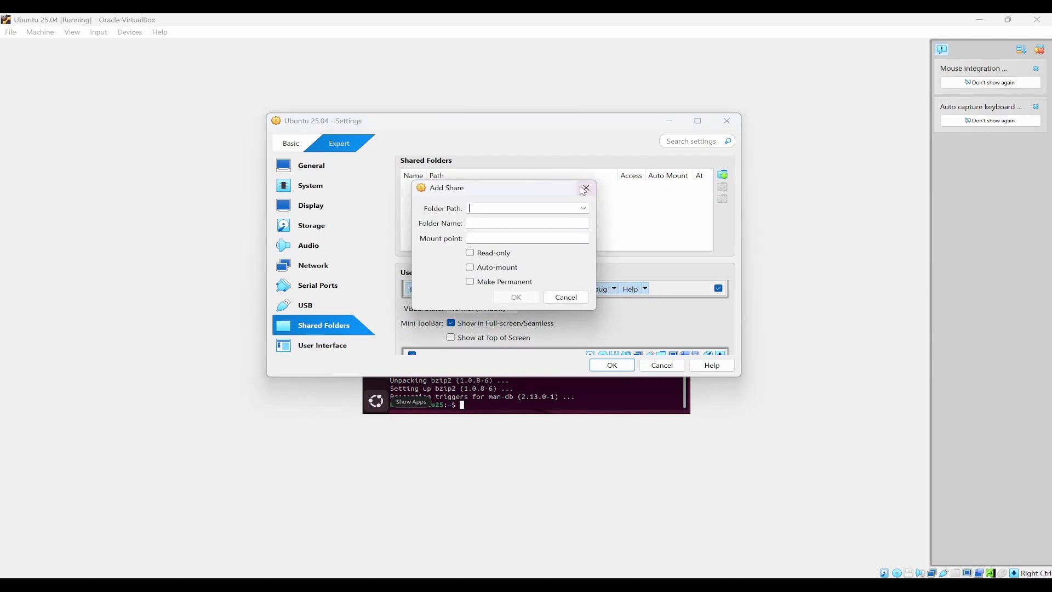
# Step: Share the host folder D:\ubuntu shared as ubuntu_shared with auto-mount and permanent sharing enabled, and save the settings
pyautogui.write('share')
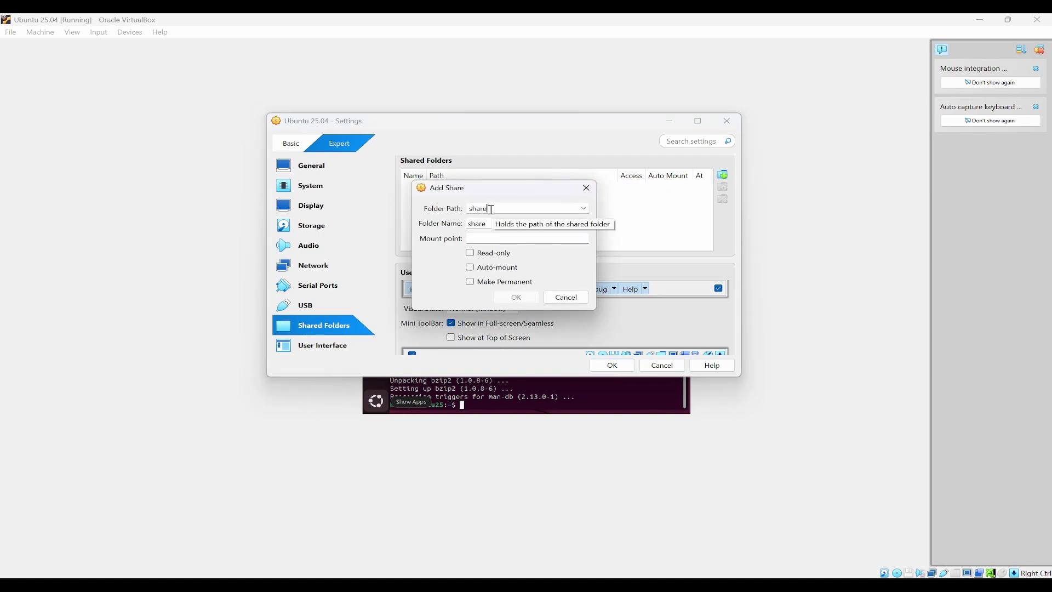
pyautogui.write('d folder')
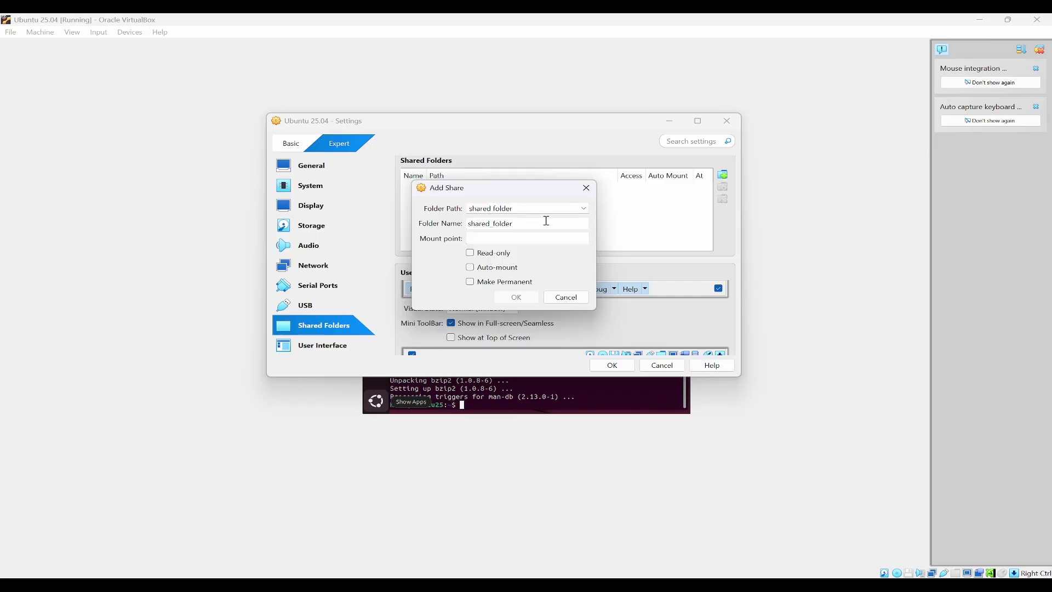
pyautogui.click(583, 208)
pyautogui.click(495, 232)
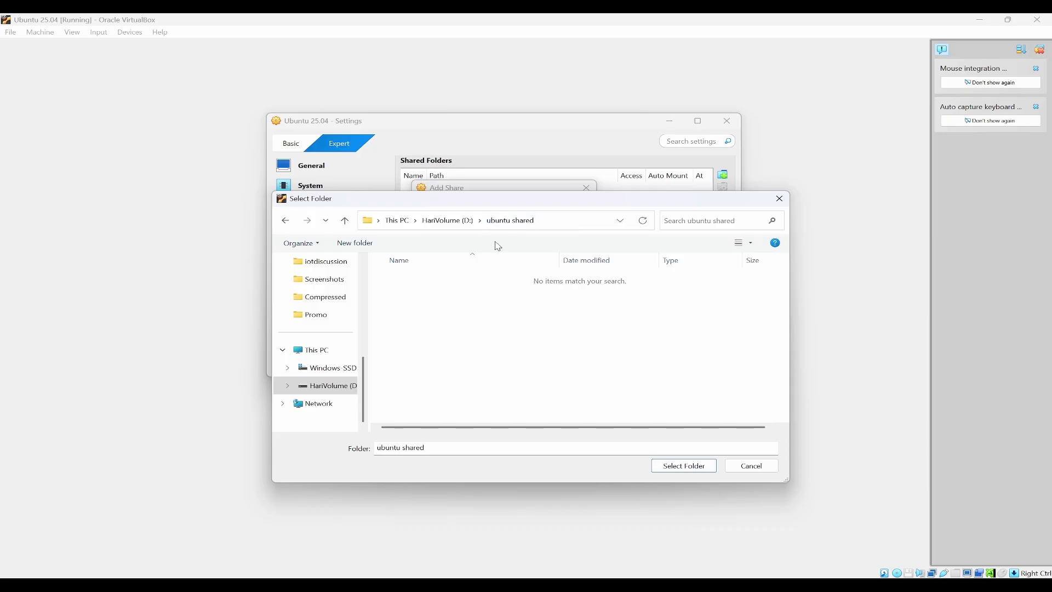
pyautogui.click(682, 469)
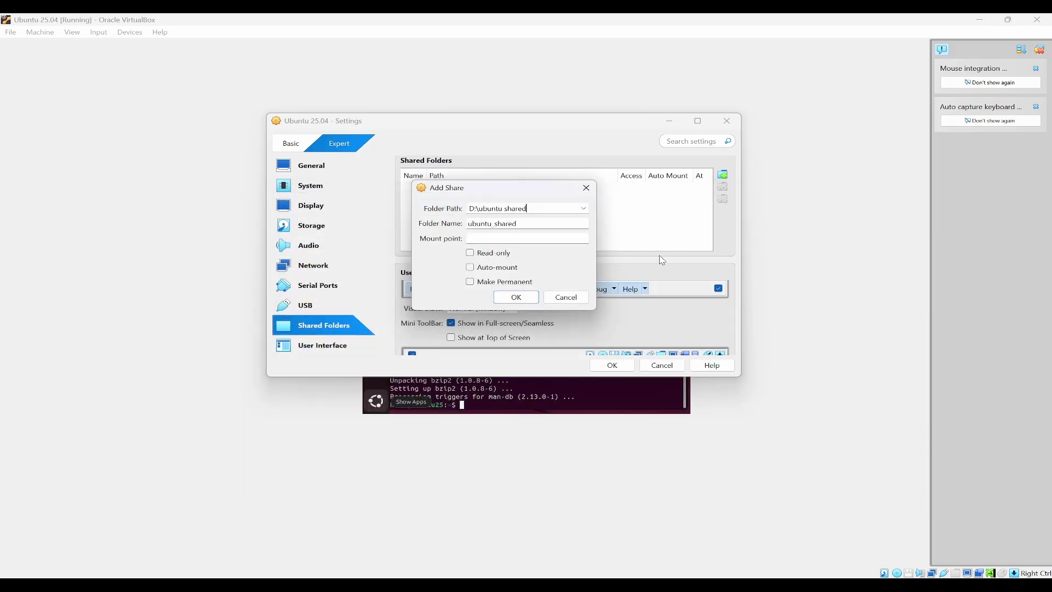
pyautogui.click(498, 268)
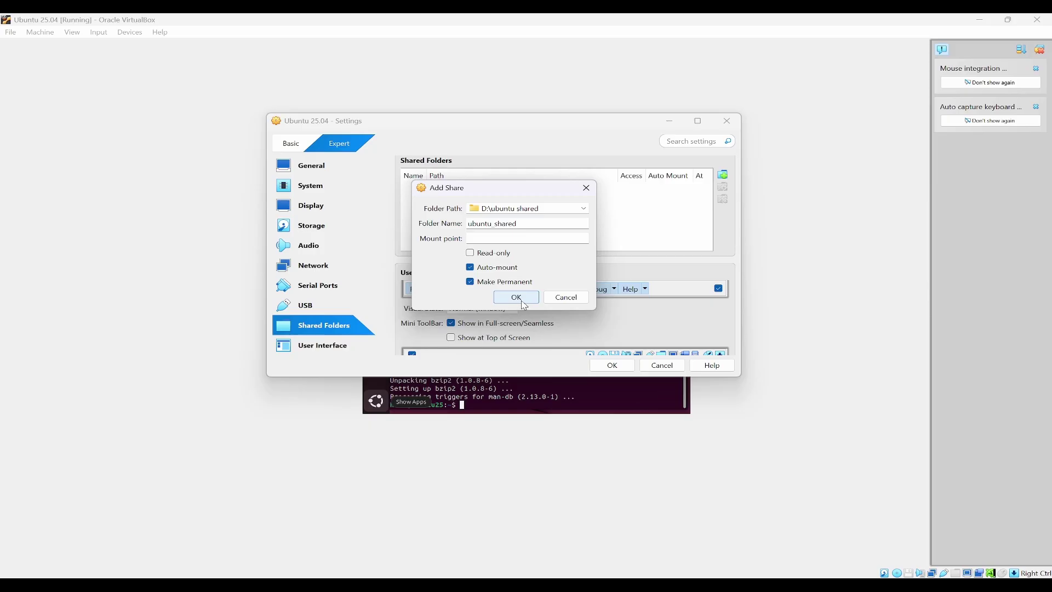
pyautogui.click(517, 298)
pyautogui.click(612, 365)
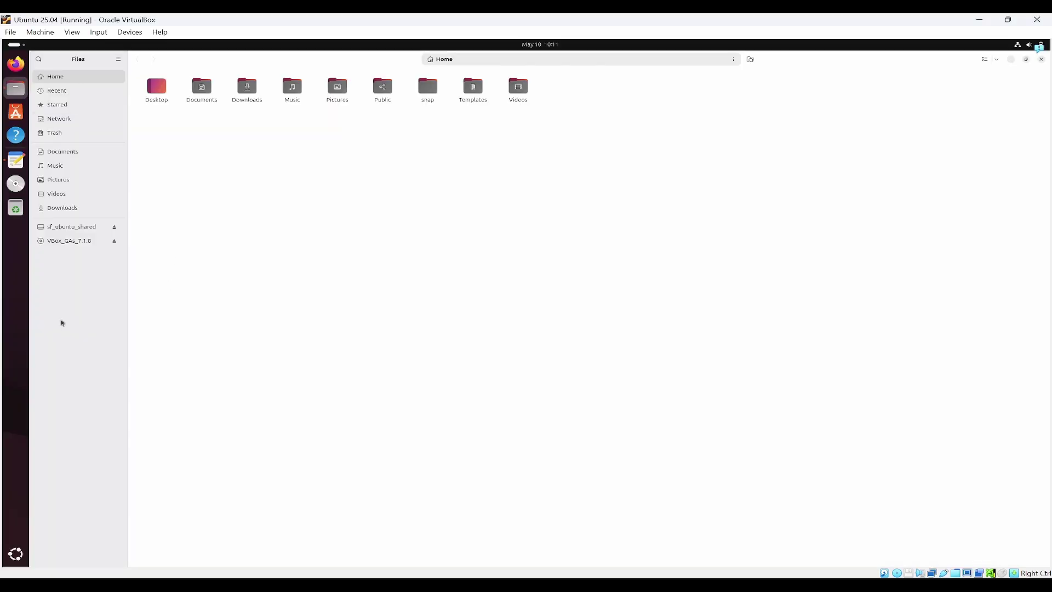
# Step: Try to open the shared folder sf_ubuntu_shared in the guest's file manager and dismiss the message
pyautogui.click(80, 230)
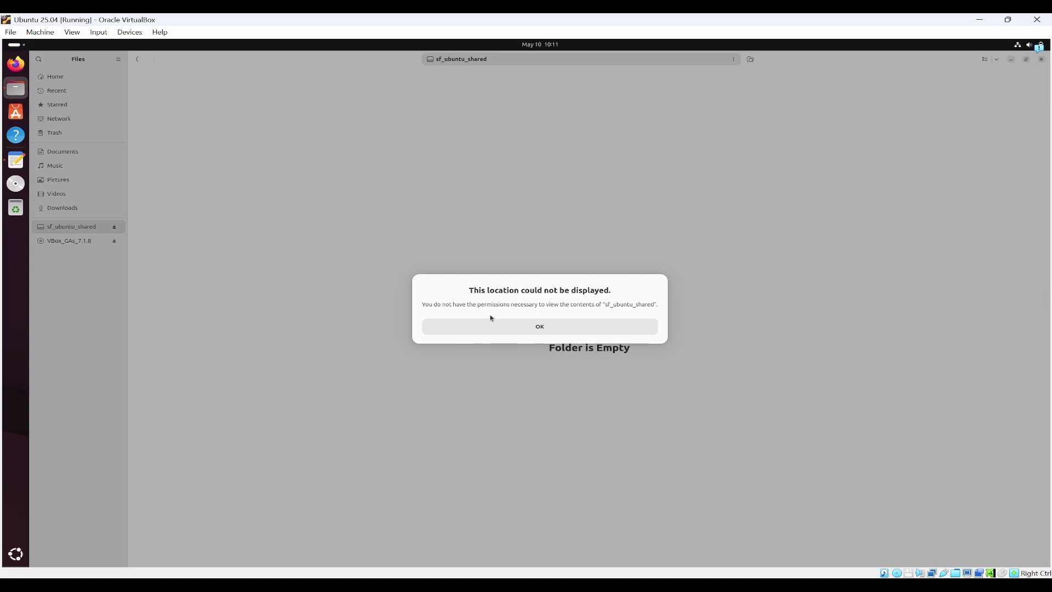
pyautogui.click(562, 327)
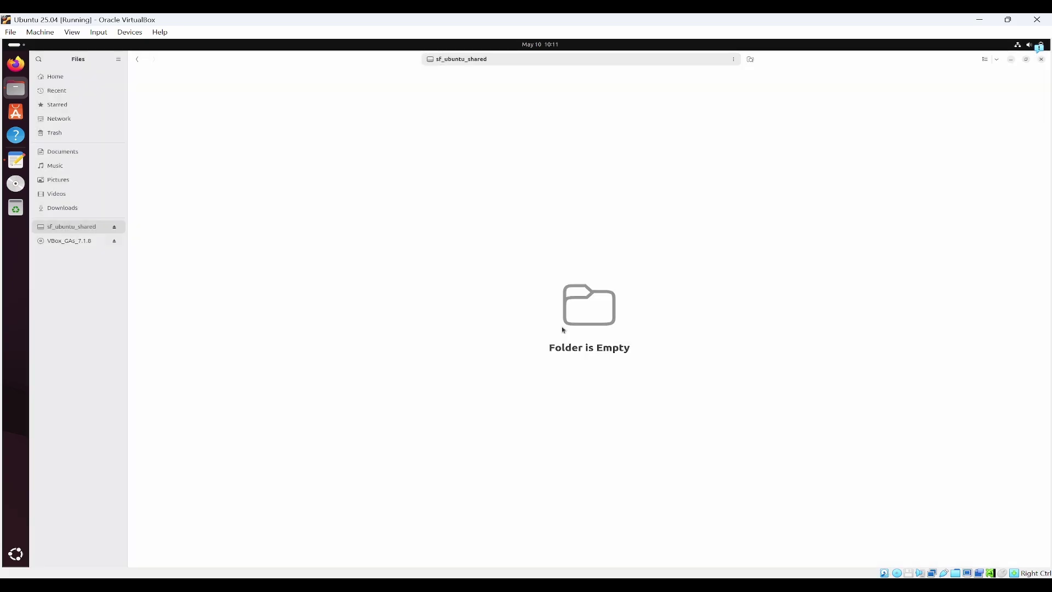
# Step: Open a guest terminal and run "sudo adduser $USER vboxsf", authenticating with the account password
pyautogui.click(15, 45)
pyautogui.write('ter')
pyautogui.press('Return')
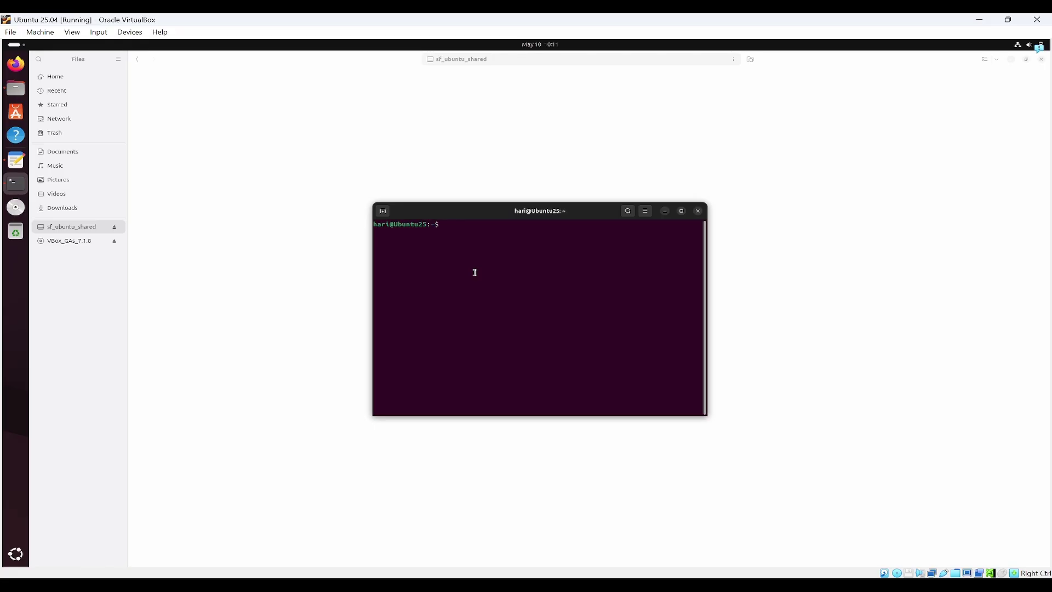
pyautogui.write('sudo adduser $USER vboxsf')
pyautogui.press('Return')
pyautogui.press('Return')
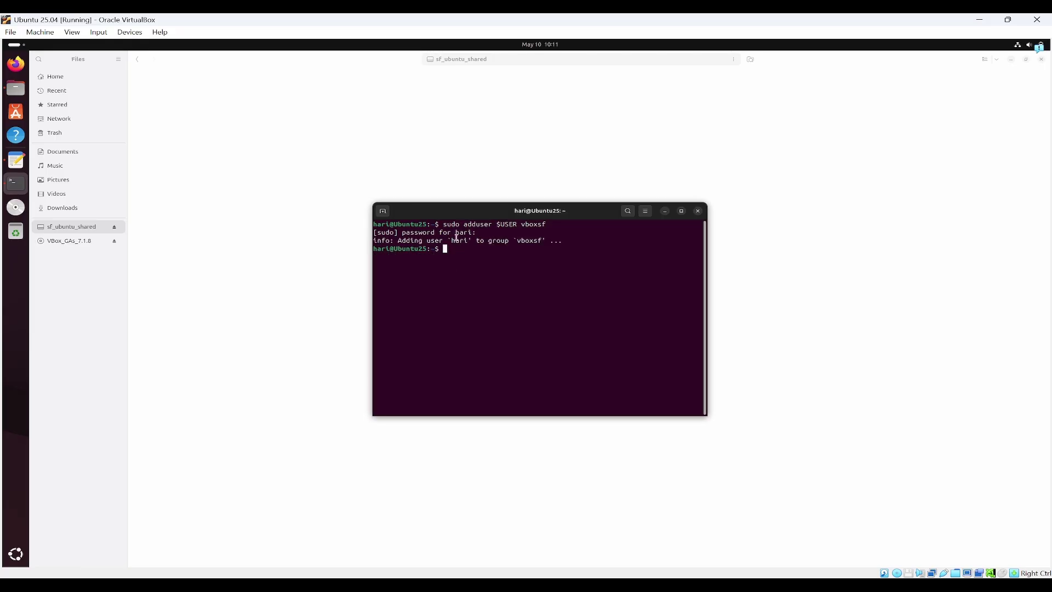
# Step: Review the user and group names in the terminal output, and try opening sf_ubuntu_shared again in the file manager
pyautogui.doubleClick(461, 240)
pyautogui.click(538, 244)
pyautogui.doubleClick(531, 240)
pyautogui.click(547, 261)
pyautogui.click(71, 256)
pyautogui.click(76, 241)
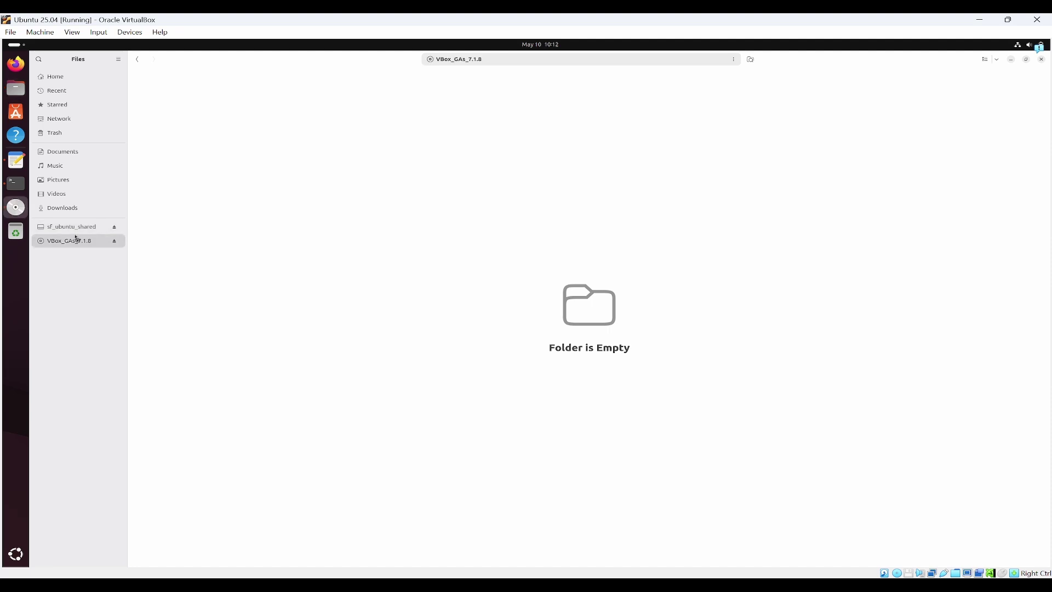
pyautogui.click(76, 230)
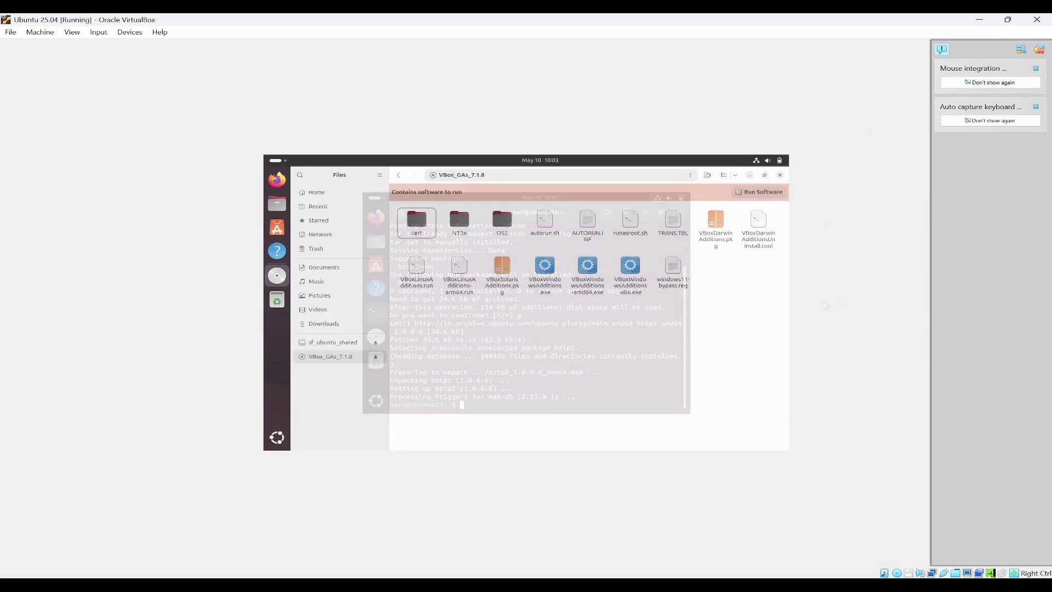
# Step: Shut down the virtual machine by sending the shutdown signal, and start Ubuntu 25.04 again from the manager
pyautogui.click(1029, 22)
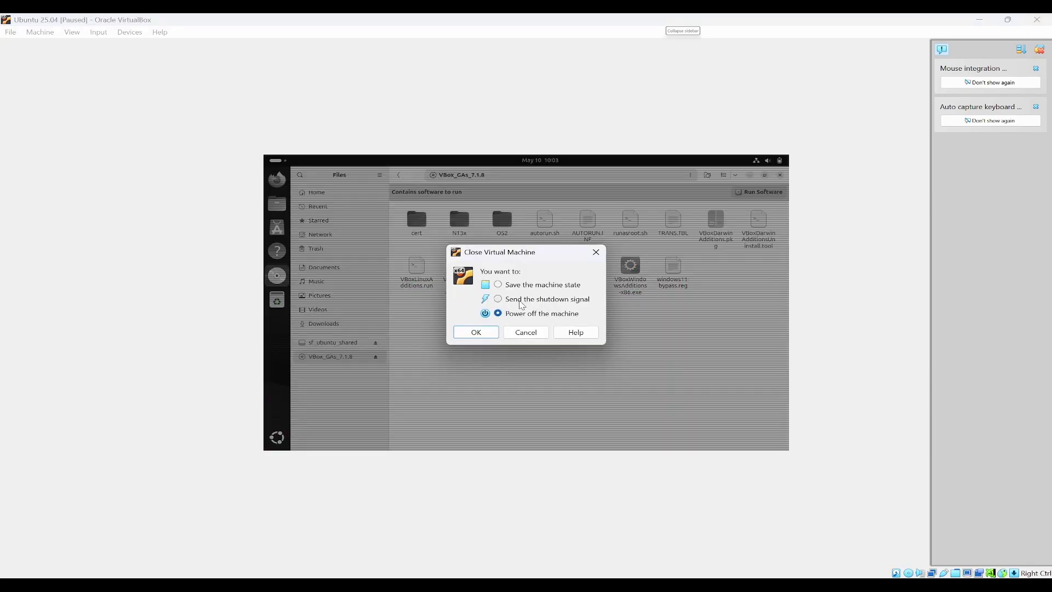
pyautogui.click(553, 301)
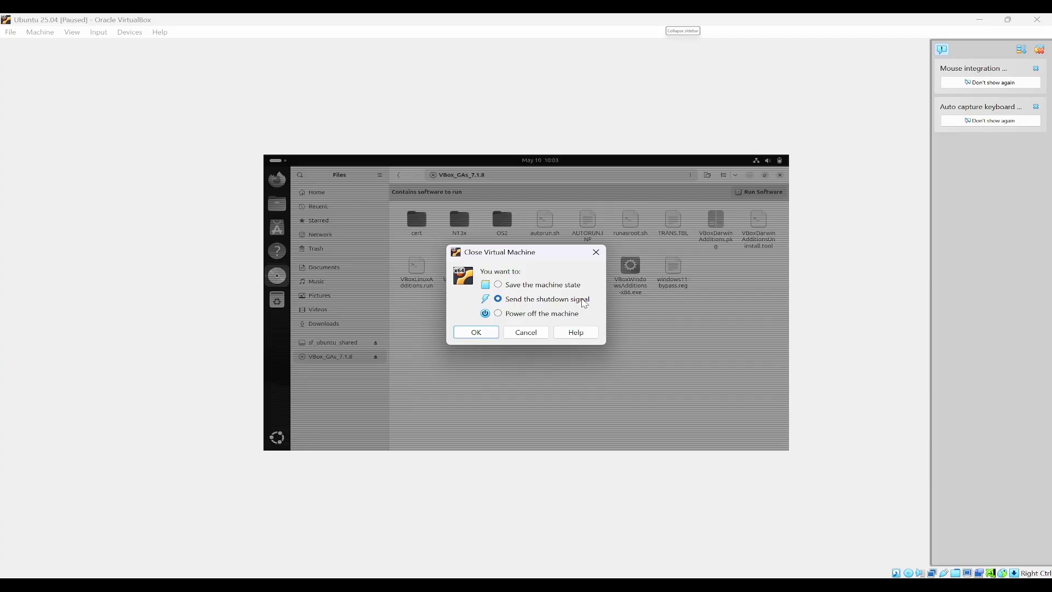
pyautogui.click(477, 333)
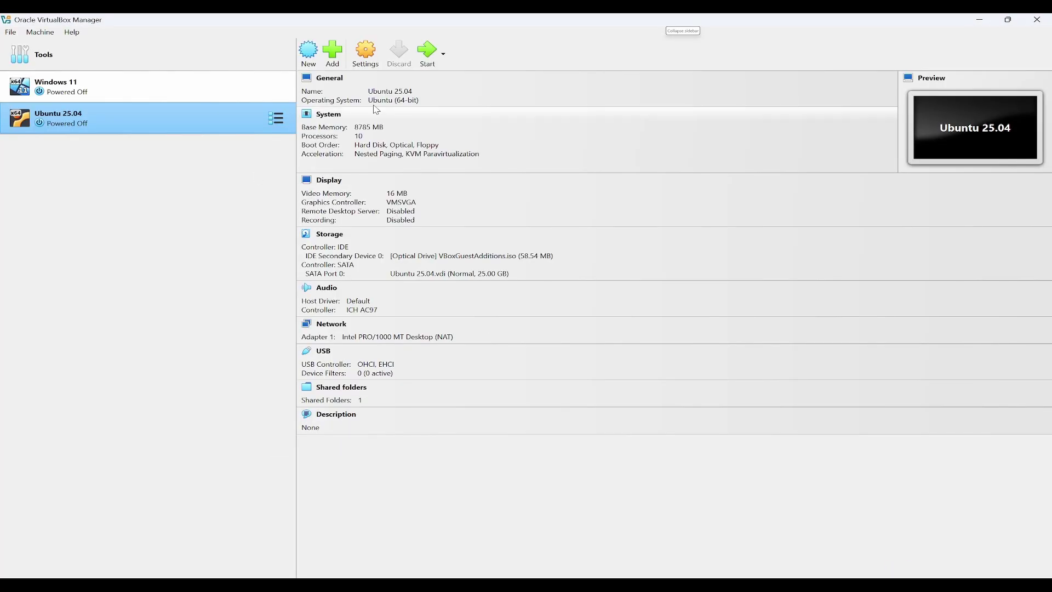
pyautogui.click(437, 50)
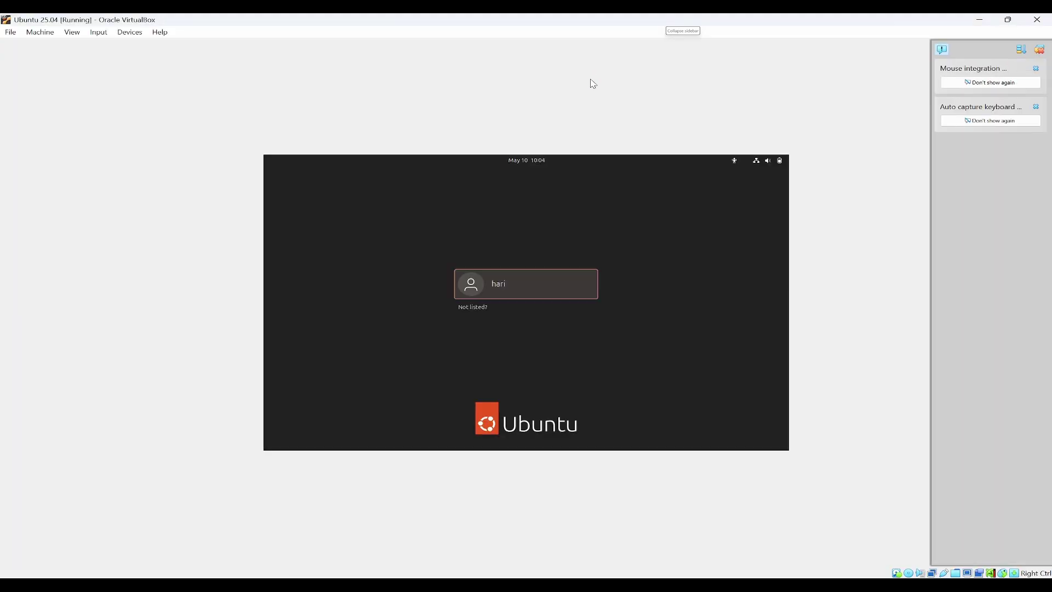
# Step: Log in to the Ubuntu guest by entering the account password
pyautogui.click(532, 287)
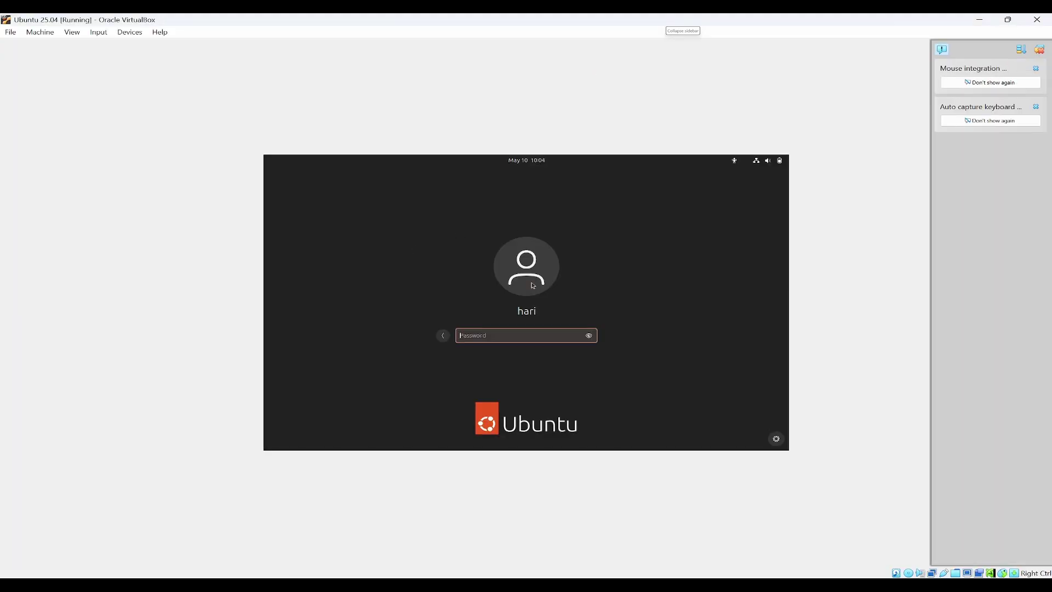
pyautogui.write('**********')
pyautogui.press('Return')
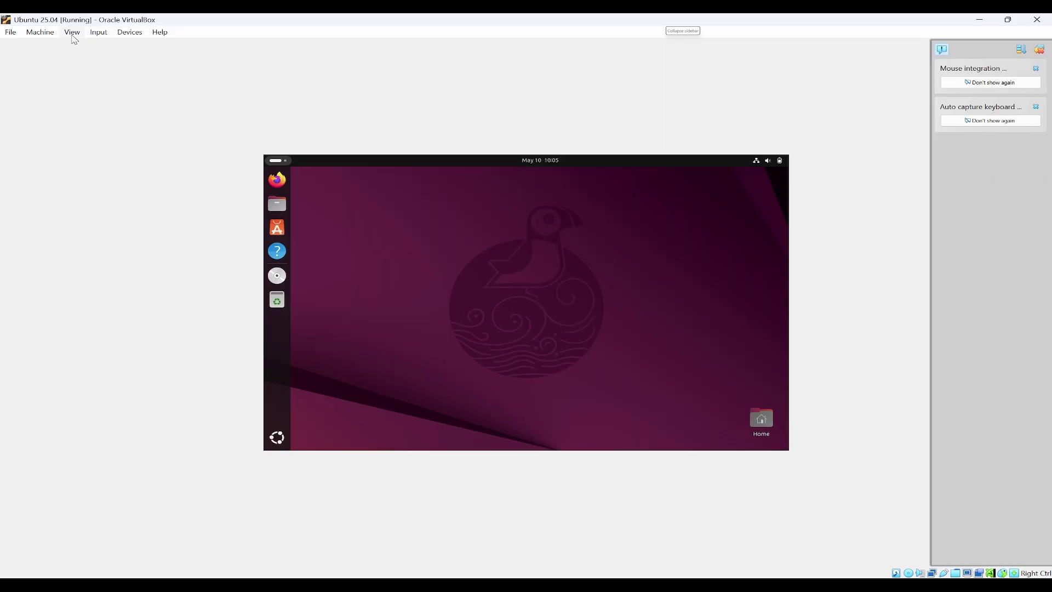
# Step: Switch the restarted guest to full-screen mode to check its display, and return to windowed mode
pyautogui.click(73, 34)
pyautogui.click(91, 46)
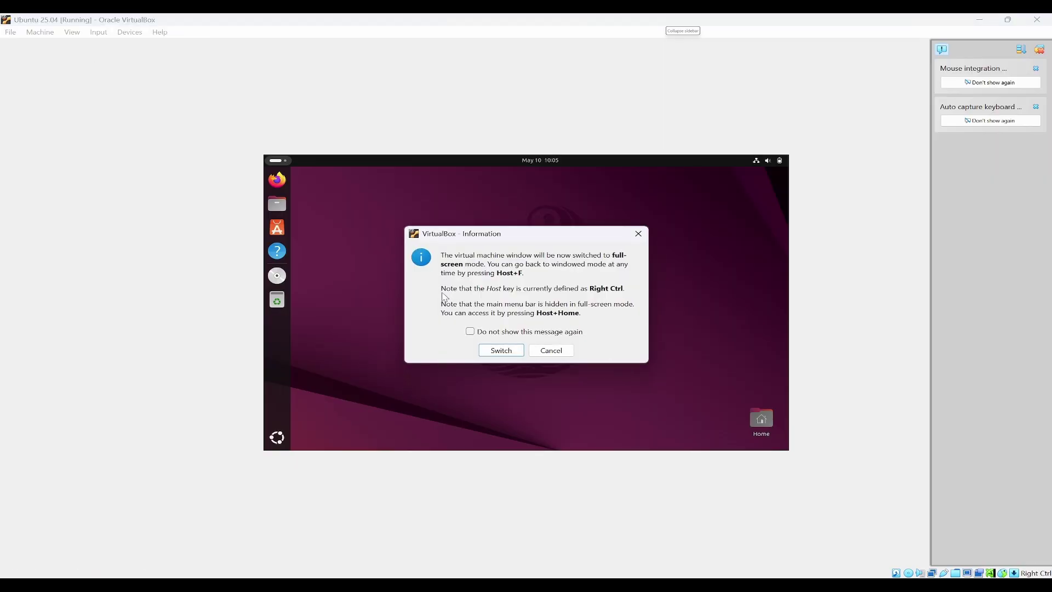
pyautogui.click(500, 352)
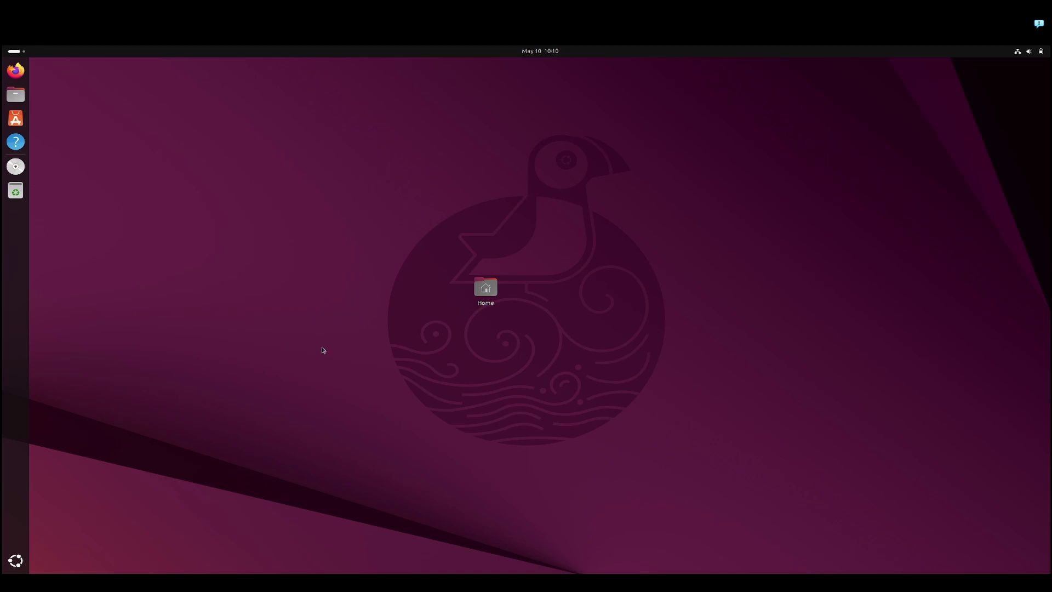
pyautogui.hotkey('ctrl', 'f')
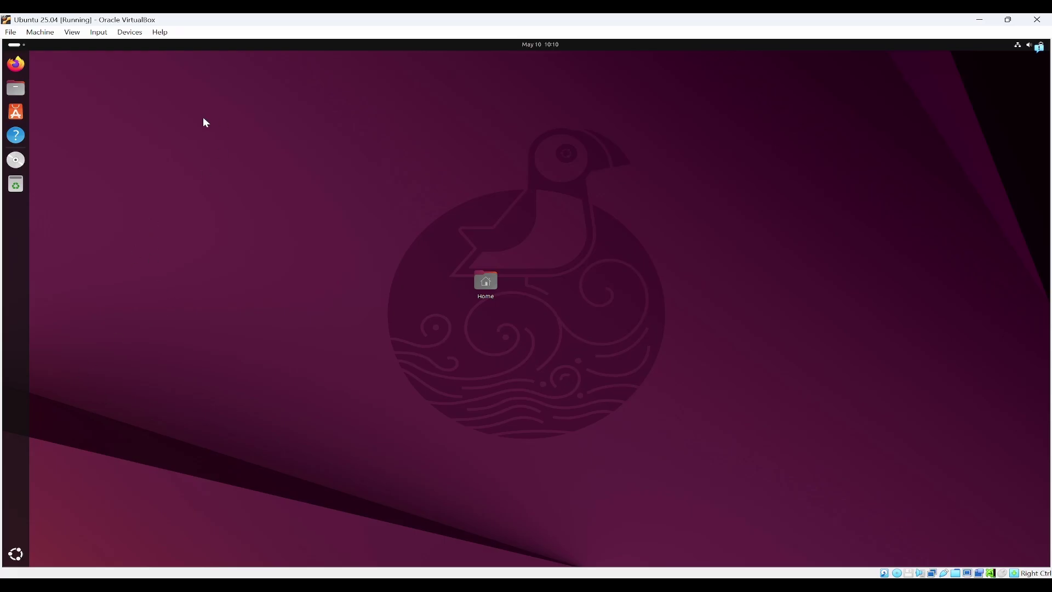
# Step: Open a new text editor document in the guest and paste "test host" copied from Notepad on the host
pyautogui.press('super')
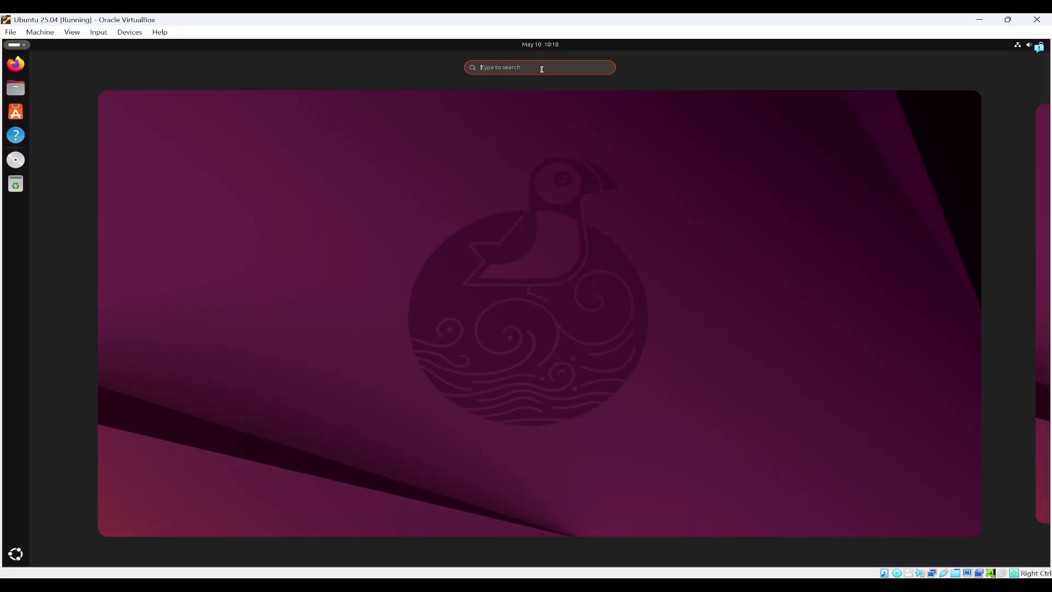
pyautogui.write('not')
pyautogui.press('Escape')
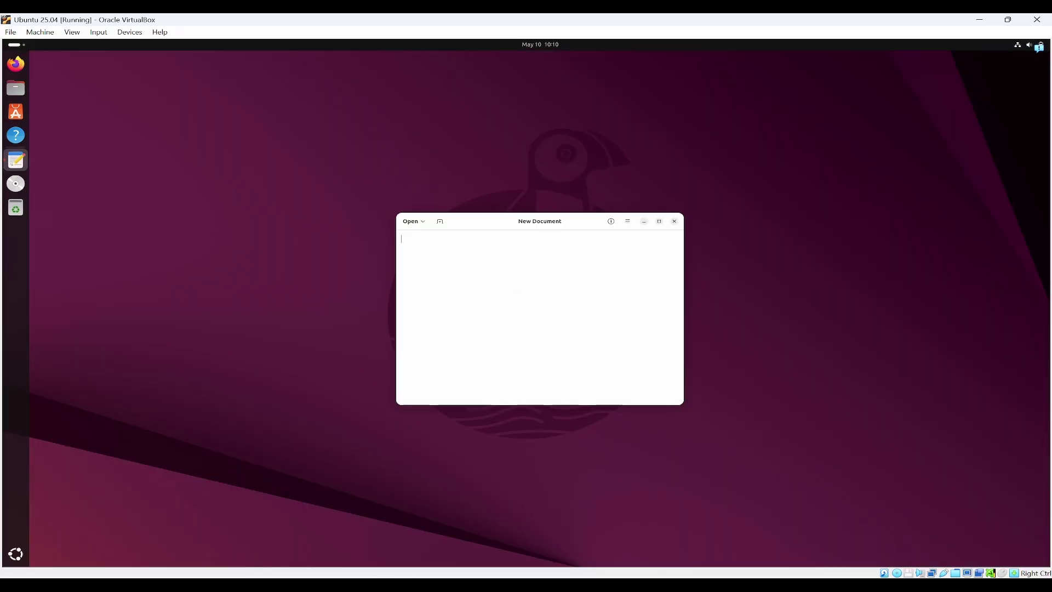
pyautogui.moveTo(378, 584)
pyautogui.click(376, 526)
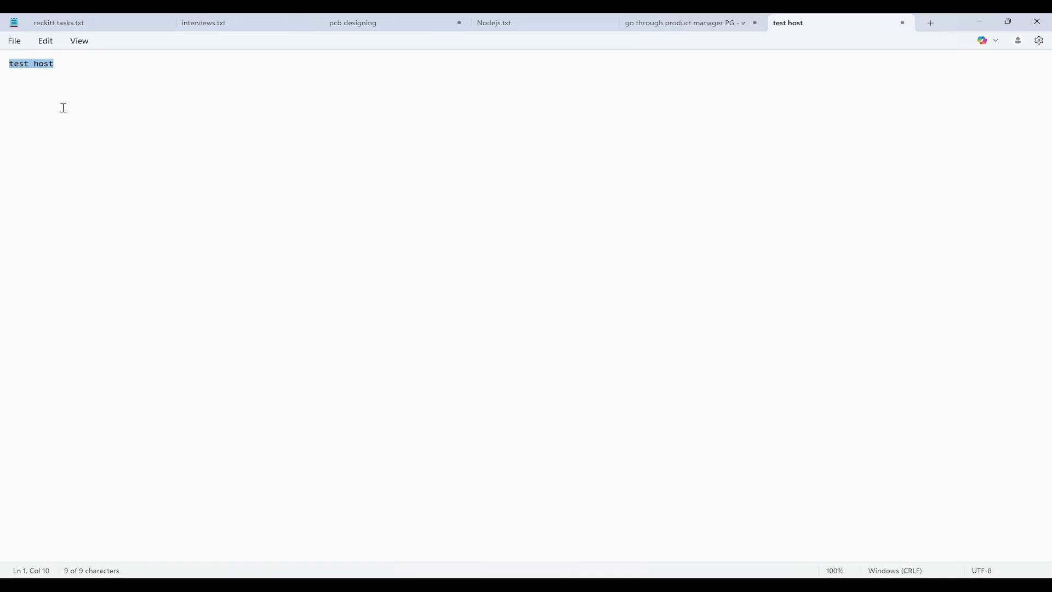
pyautogui.hotkey('alt', 'Tab')
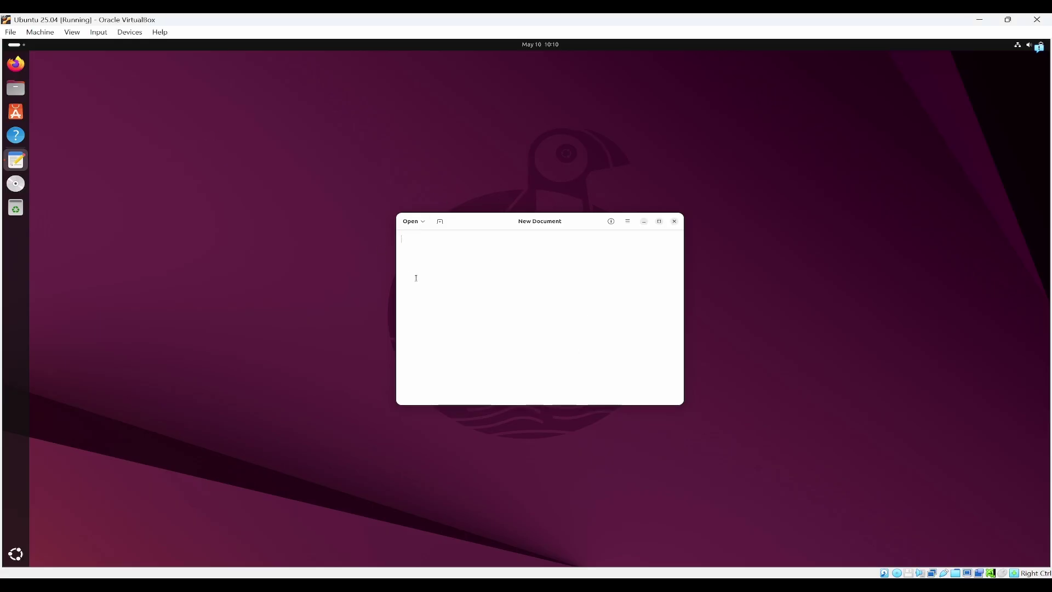
pyautogui.write('test host  ')
# Step: Add the line "test vm" below the pasted text in the guest document and copy it
pyautogui.write('test vm')
pyautogui.moveTo(452, 258); pyautogui.dragTo(334, 263)
pyautogui.hotkey('ctrl', 'c')
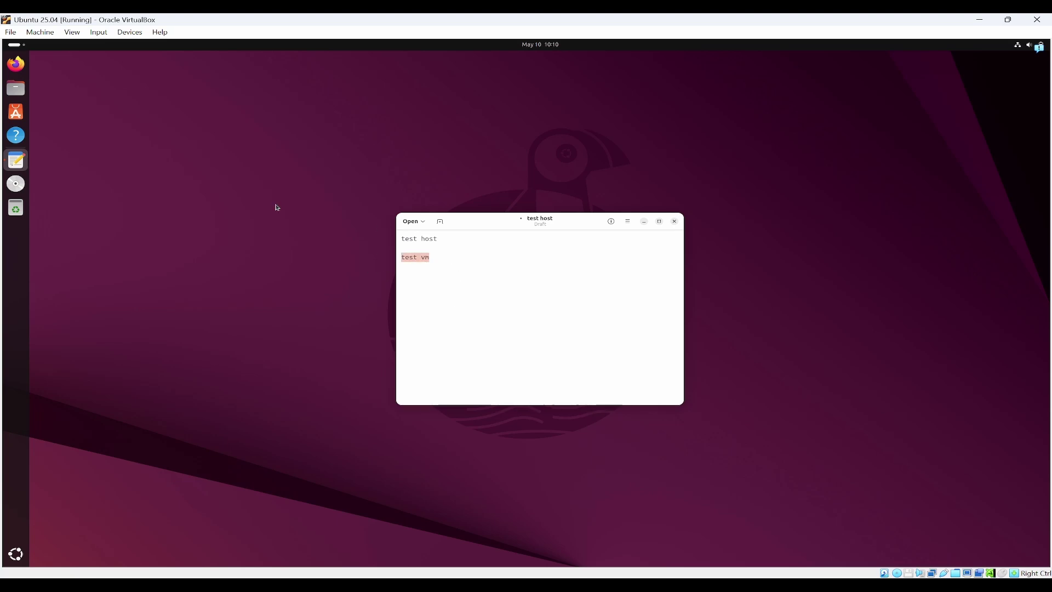
# Step: Switch to Notepad on the host, paste the copied guest text two lines below "test host", and minimize Notepad
pyautogui.click(500, 585)
pyautogui.click(162, 175)
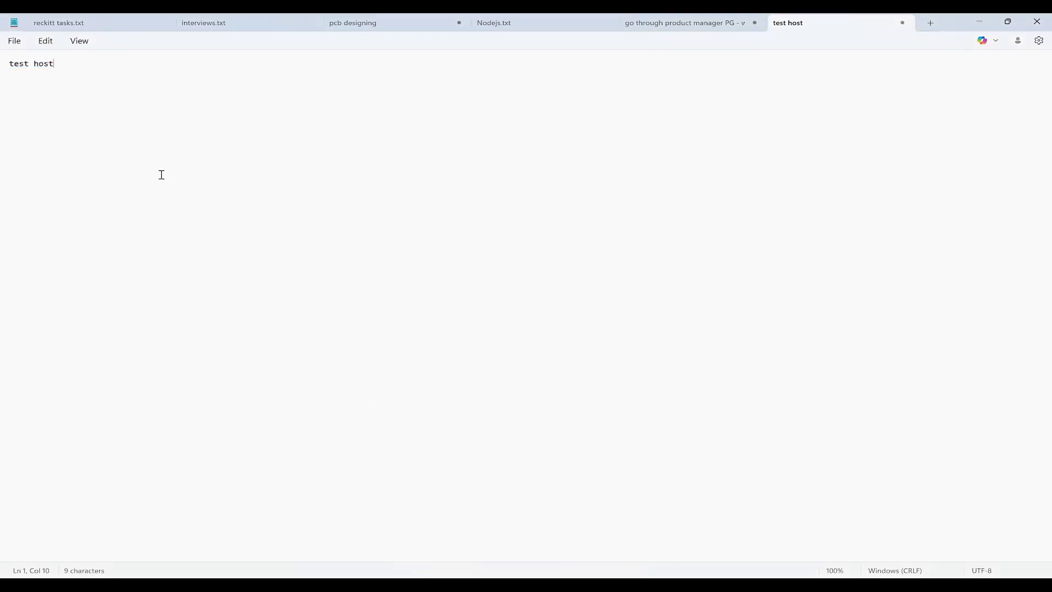
pyautogui.press('Return')
pyautogui.press('Return')
pyautogui.hotkey('ctrl', 'v')
pyautogui.click(979, 22)
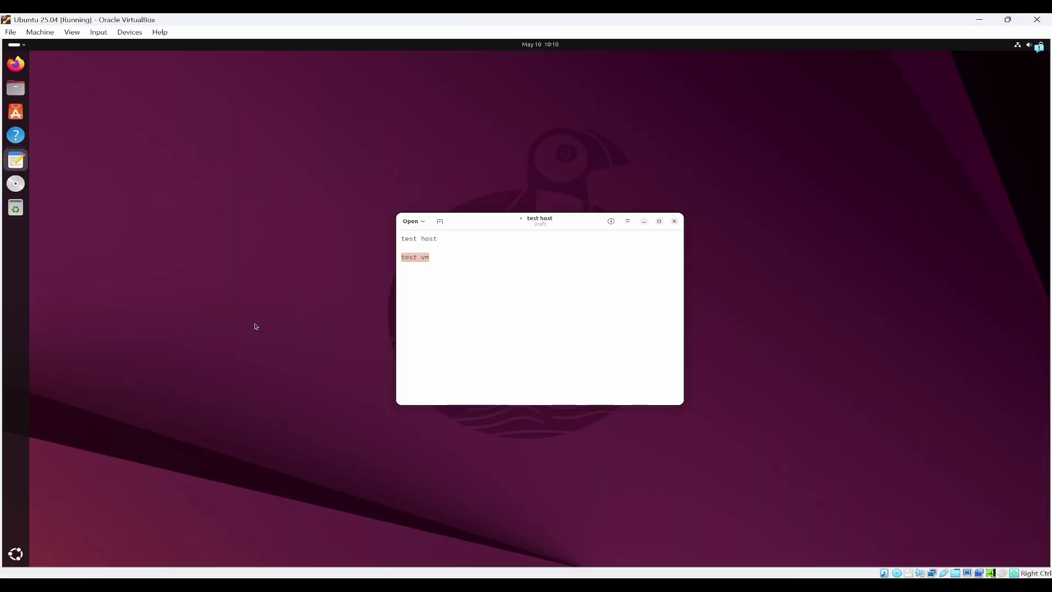
# Step: Clear the text selection in the guest document and open the guest's file manager at the Home folder
pyautogui.click(466, 265)
pyautogui.click(133, 241)
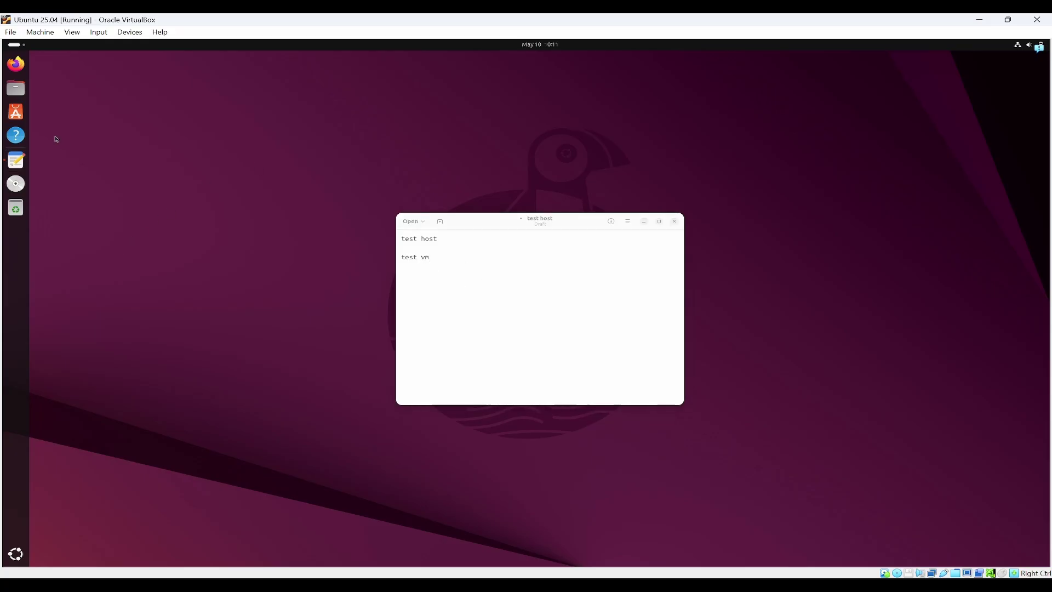
pyautogui.click(16, 88)
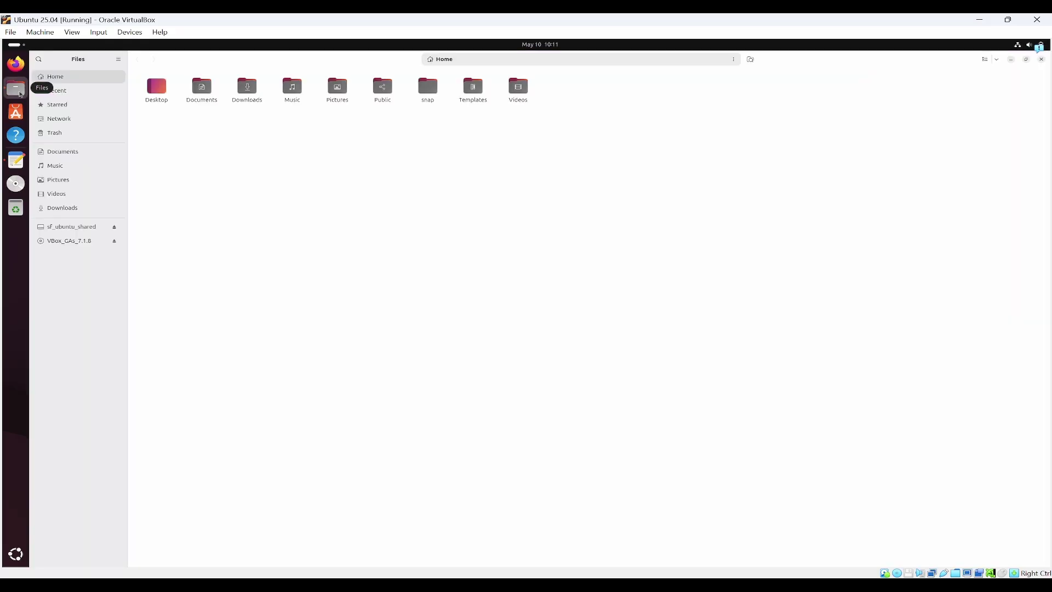
# Step: Open sf_ubuntu_shared in the guest's file manager and create a new text document in the host's "ubuntu shared" folder in File Explorer
pyautogui.click(76, 232)
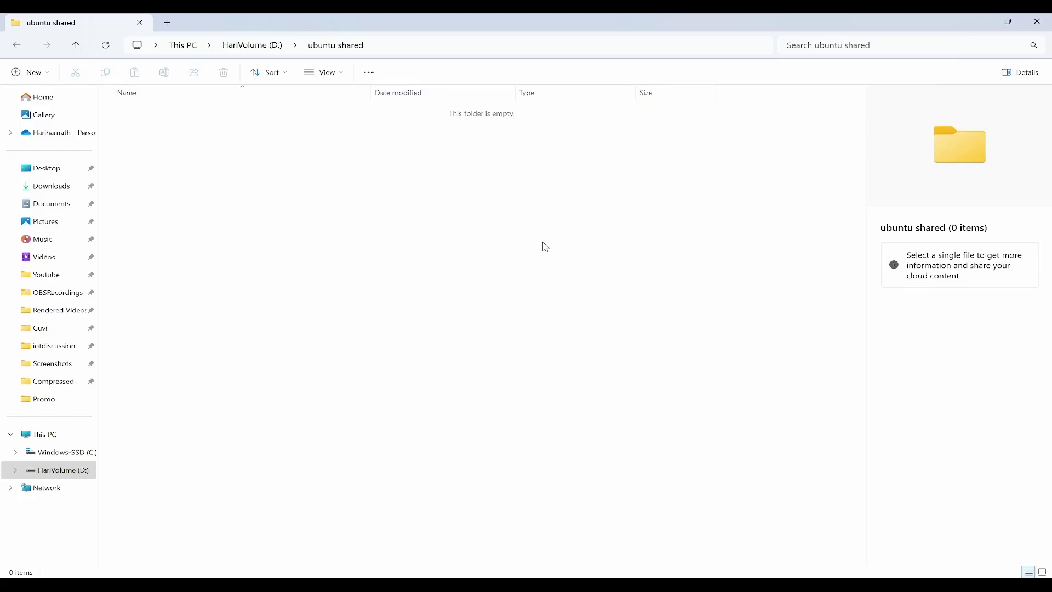
pyautogui.rightClick(370, 217)
pyautogui.moveTo(442, 302)
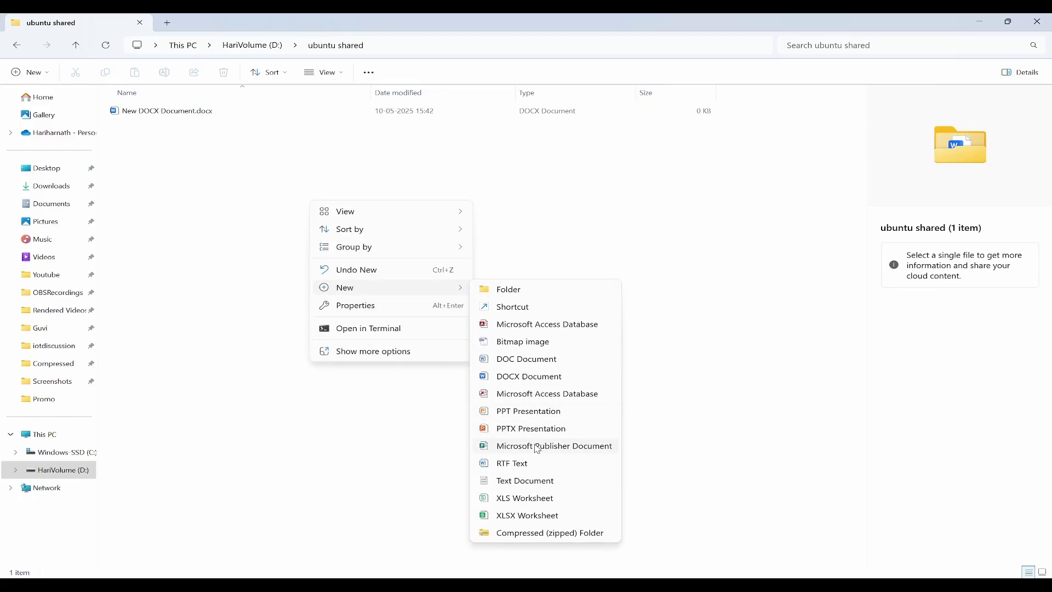
pyautogui.click(526, 483)
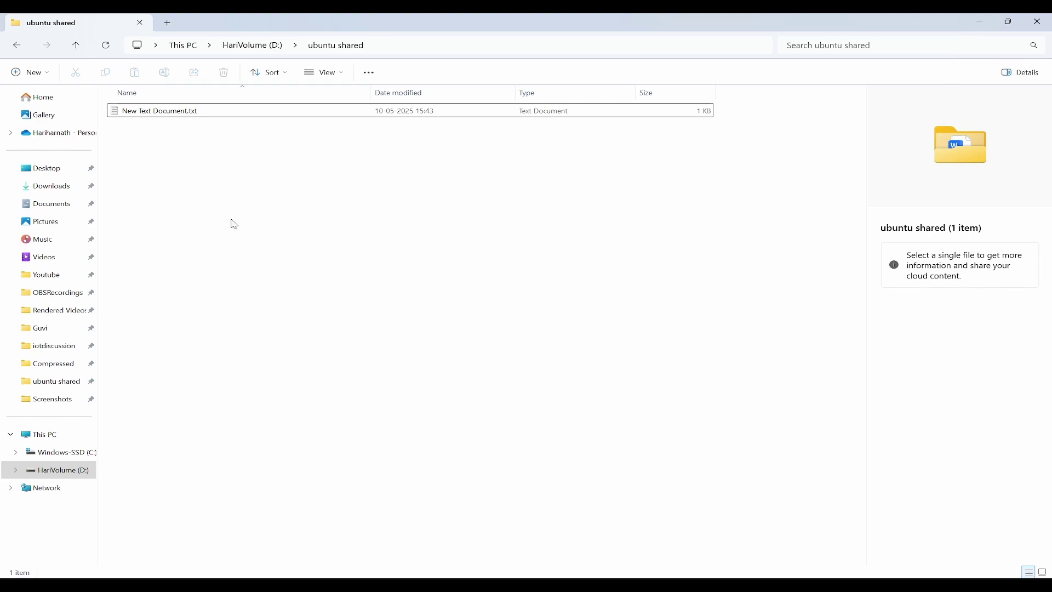
# Step: Check New Text Document.txt in the host's "ubuntu shared" folder and switch back to the Ubuntu virtual machine
pyautogui.click(192, 115)
pyautogui.click(348, 122)
pyautogui.click(430, 46)
pyautogui.click(331, 253)
pyautogui.hotkey('alt', 'Tab')
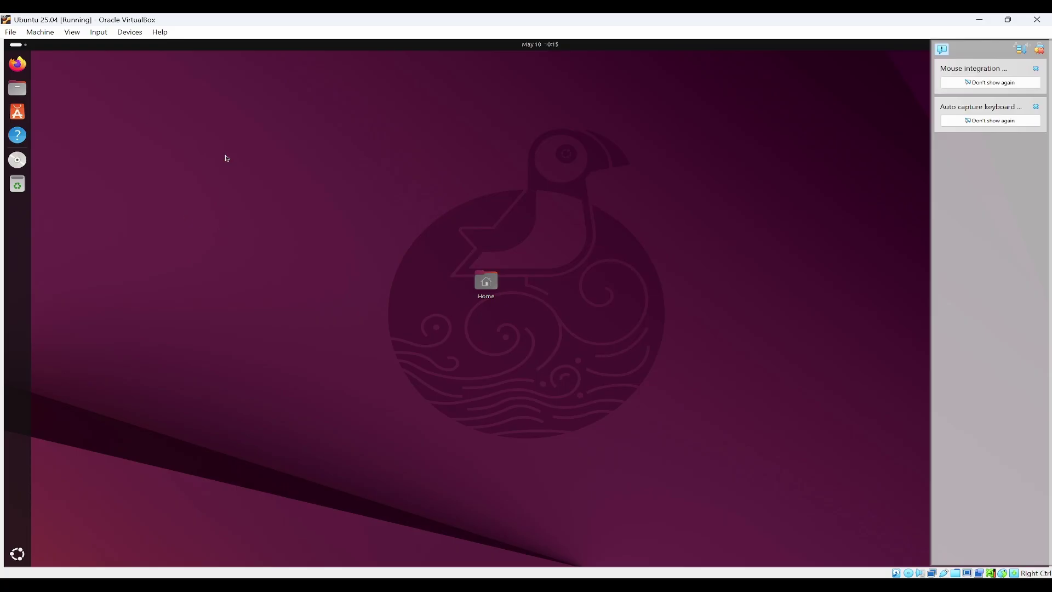
# Step: Open New Text Document.txt from sf_ubuntu_shared in the guest's file manager to view its text, and close the editor
pyautogui.click(7, 87)
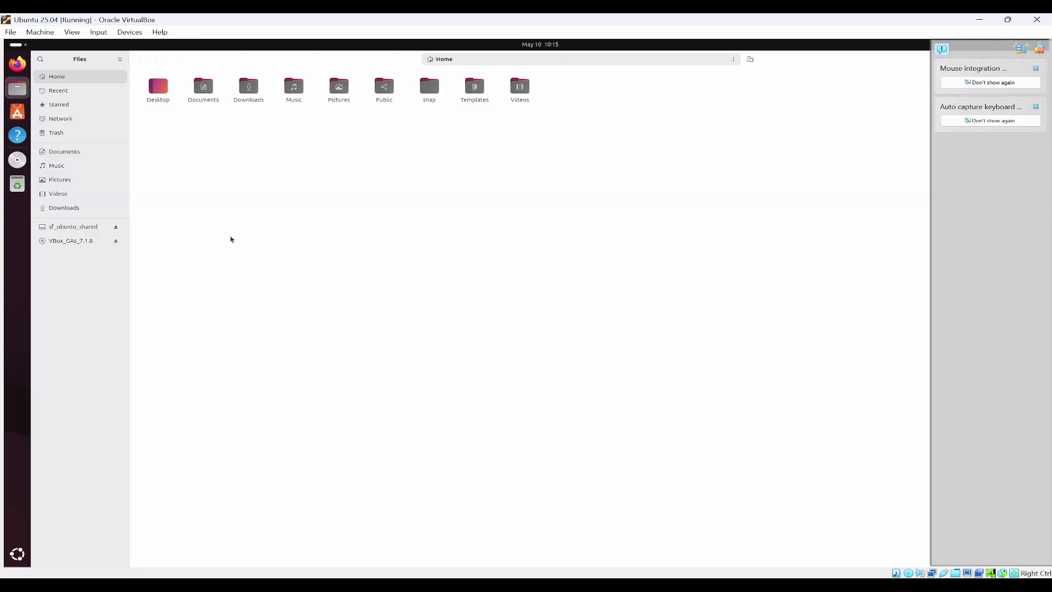
pyautogui.click(81, 227)
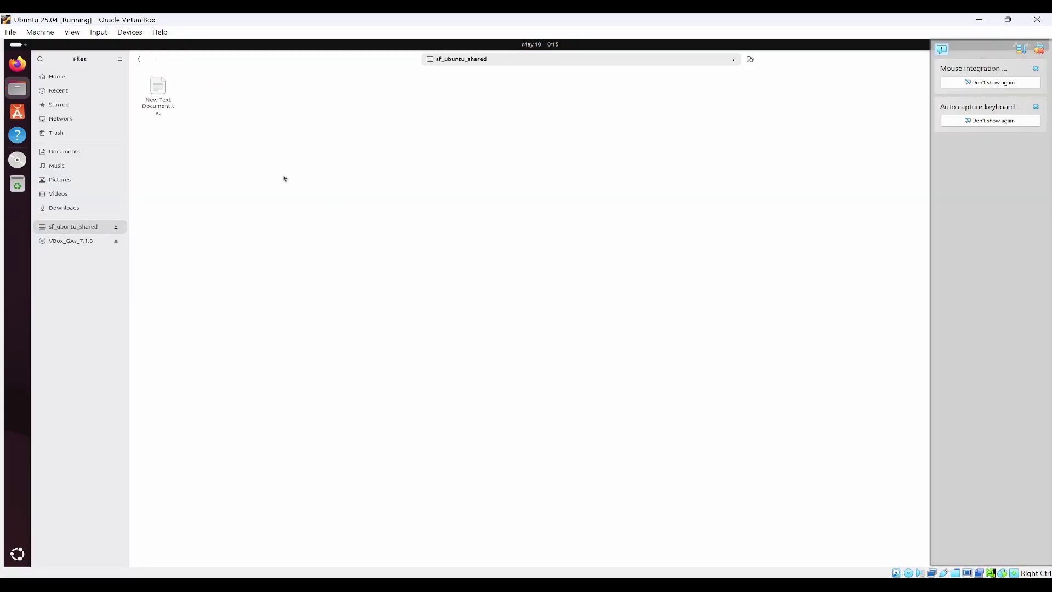
pyautogui.click(164, 94)
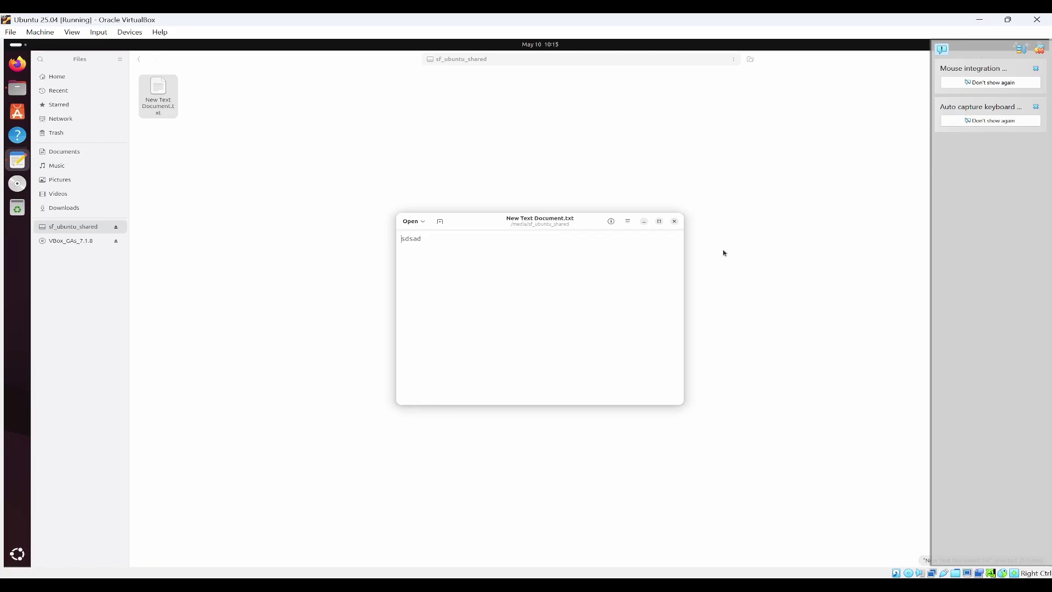
pyautogui.click(675, 222)
pyautogui.click(384, 239)
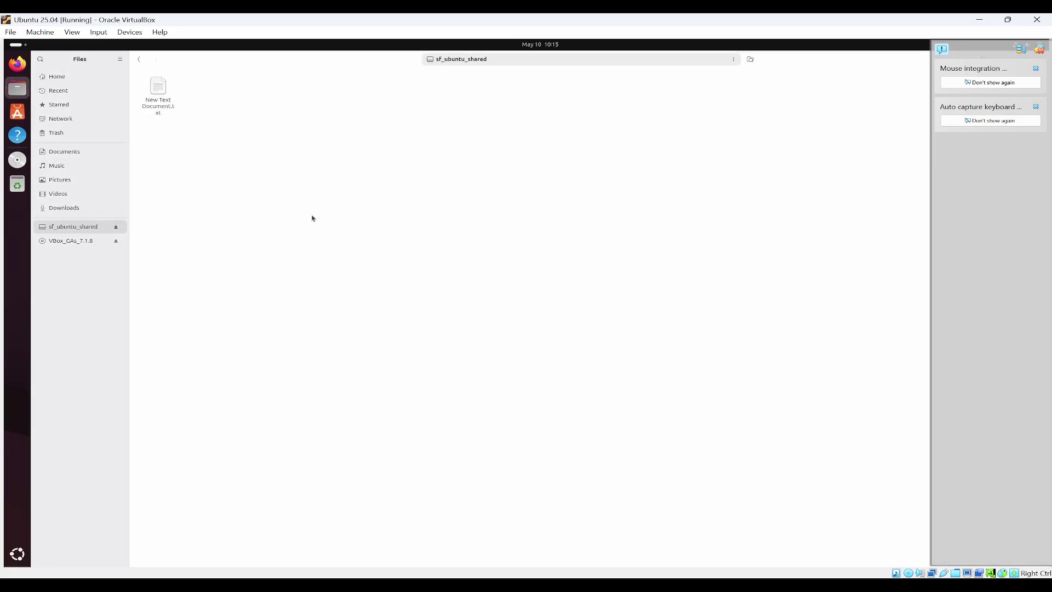
# Step: Open a terminal in the guest's sf_ubuntu_shared folder, create a file with "touch test.txt", and close the terminal
pyautogui.rightClick(313, 217)
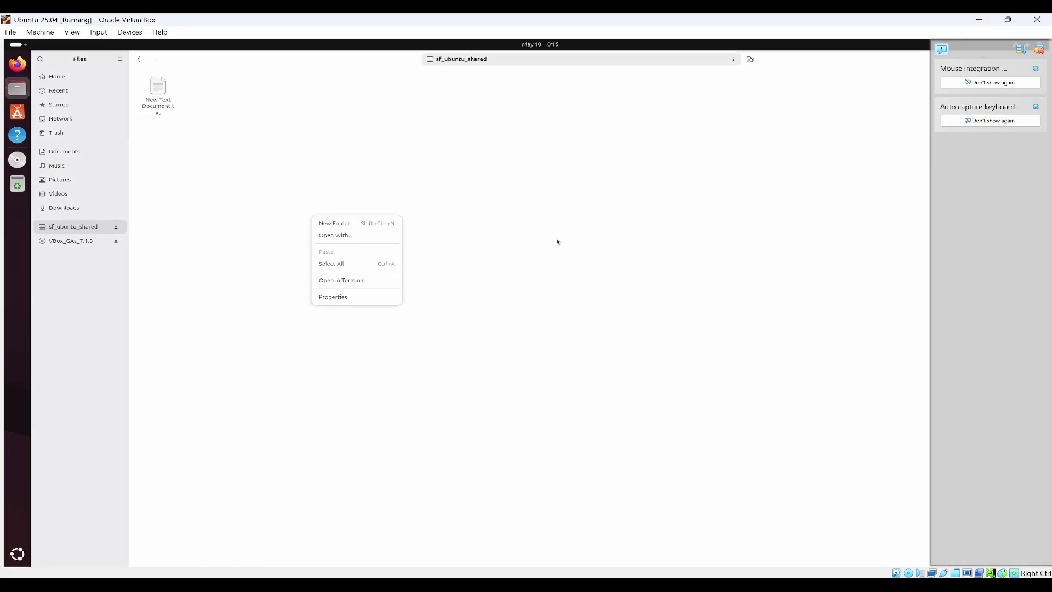
pyautogui.click(342, 282)
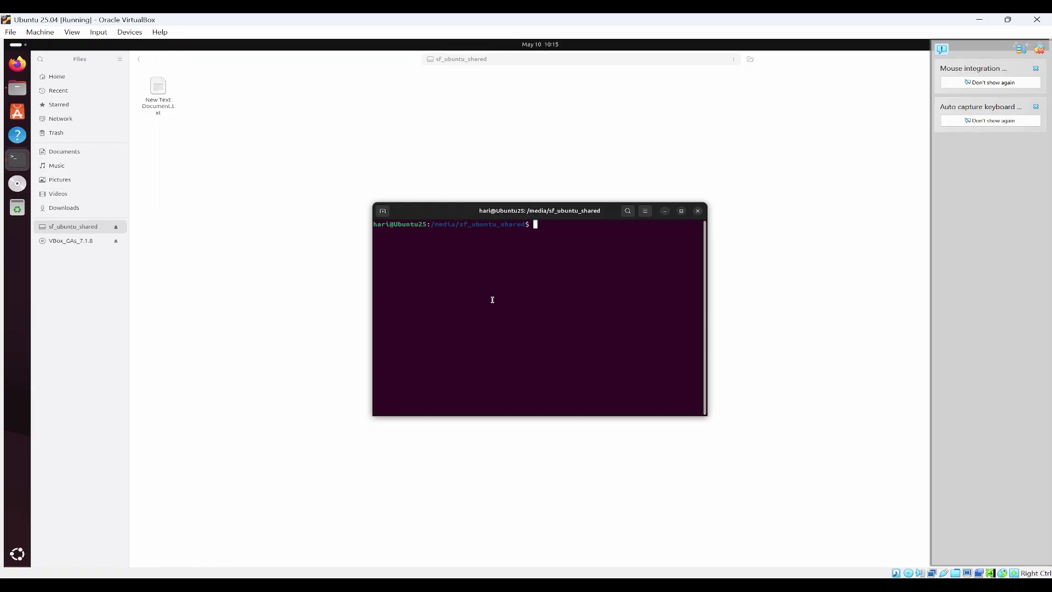
pyautogui.write('touch test.txt')
pyautogui.press('Return')
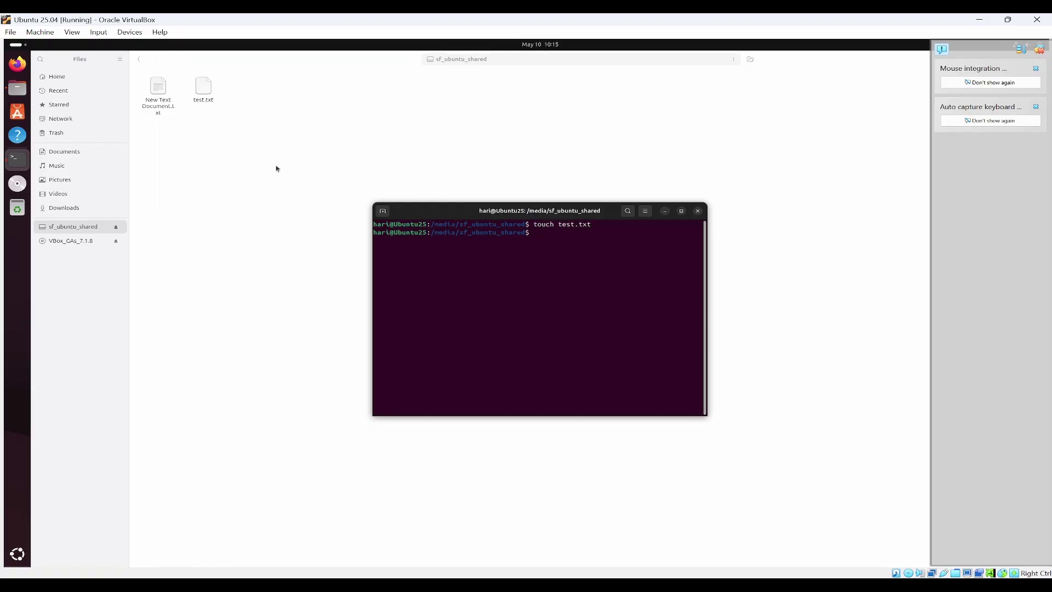
pyautogui.click(697, 210)
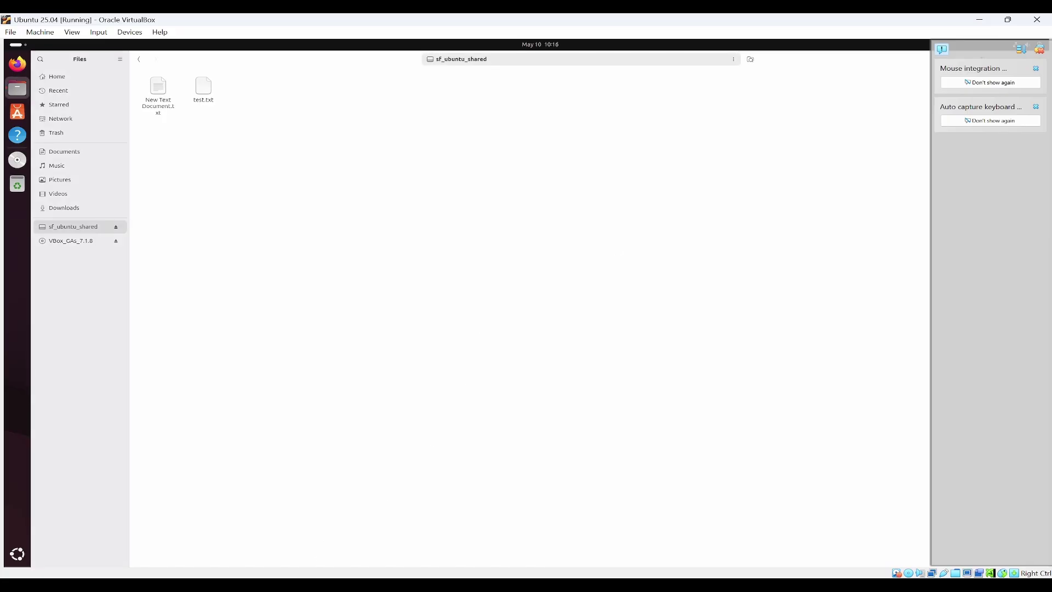
# Step: Switch to the host's "ubuntu shared" folder in File Explorer to check for test.txt, and minimize that window to return to the guest
pyautogui.moveTo(213, 587)
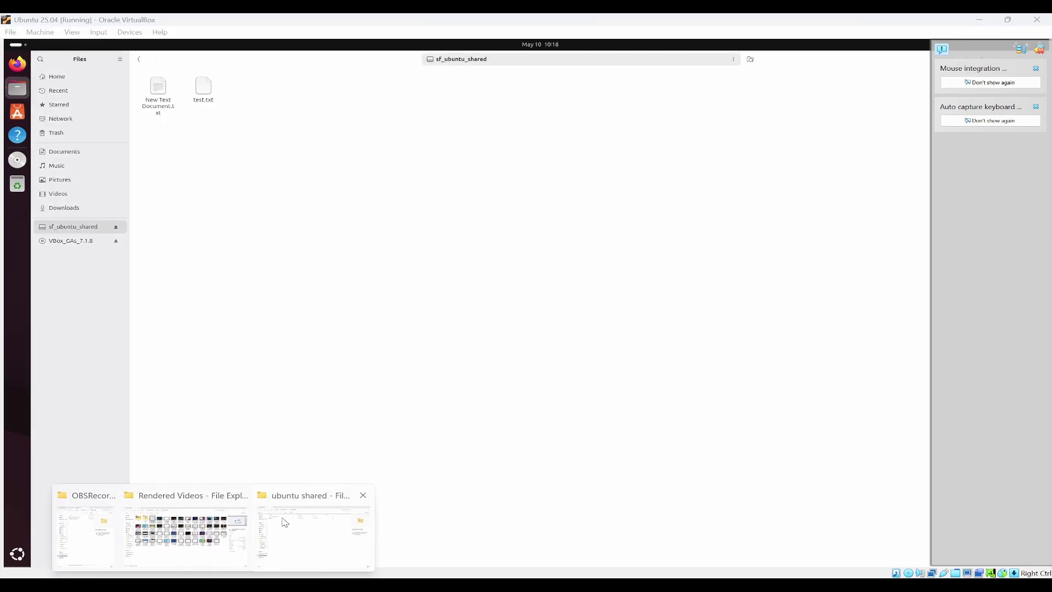
pyautogui.click(307, 526)
pyautogui.click(146, 127)
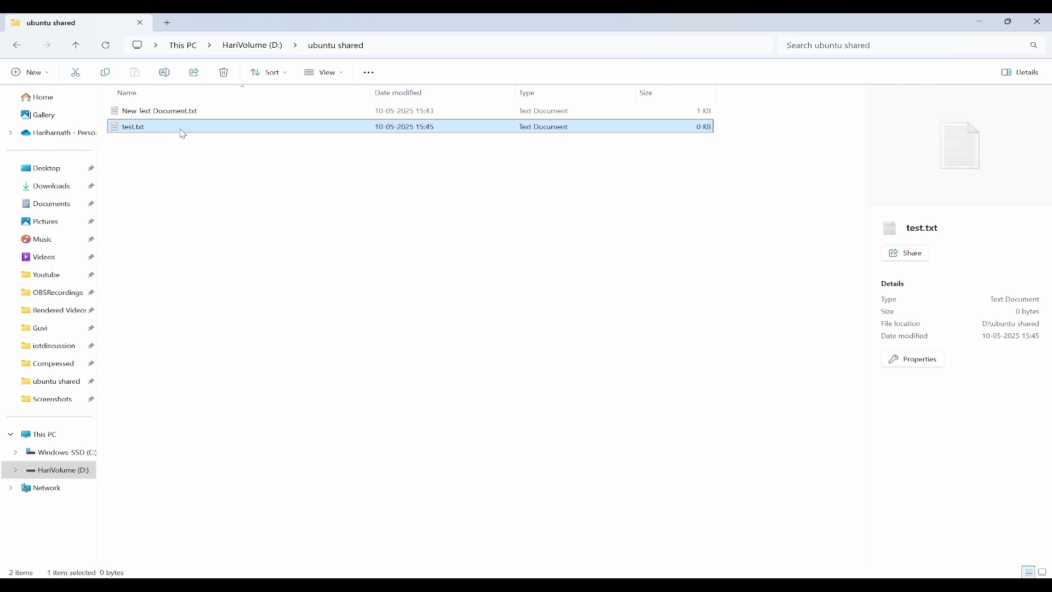
pyautogui.click(384, 257)
pyautogui.click(981, 21)
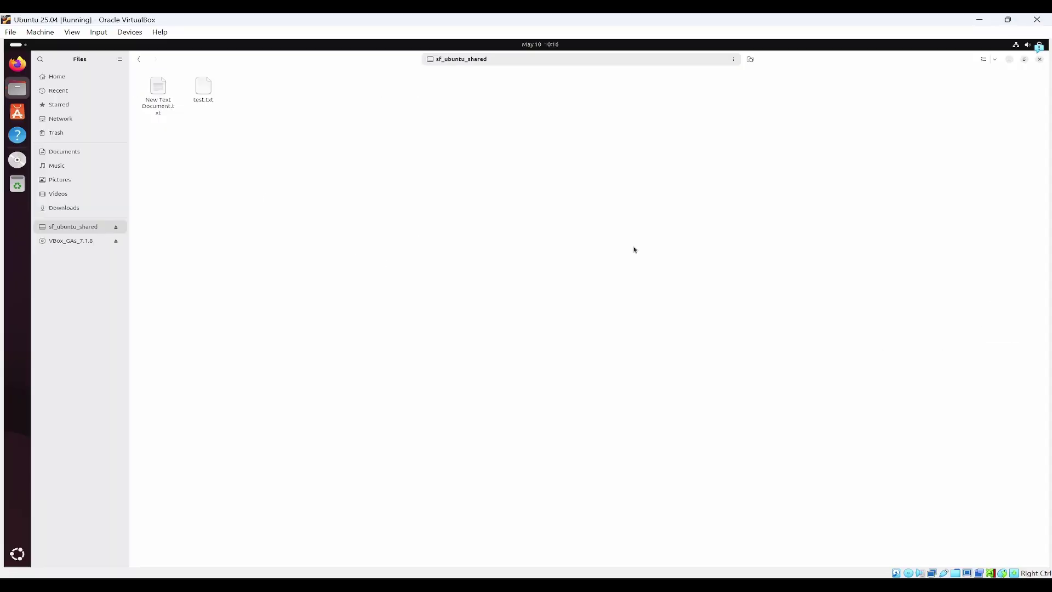